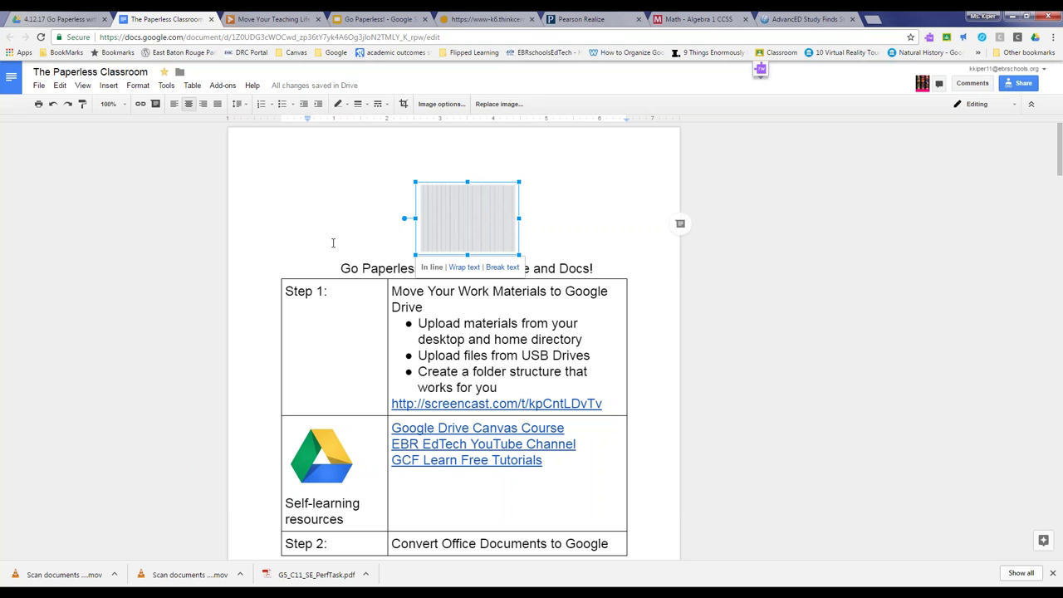
Step: Switch from the document to the 4.12.17 Go Paperless Drive folder and look over the available Google apps
{"action": "left_click", "coordinate": [656, 273]}
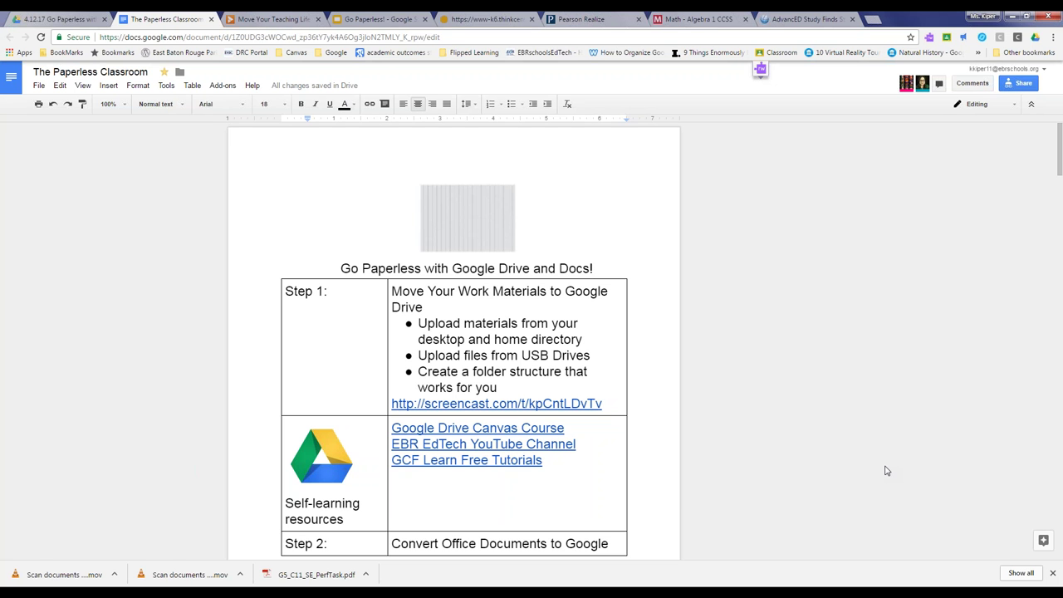
{"action": "left_click", "coordinate": [58, 18]}
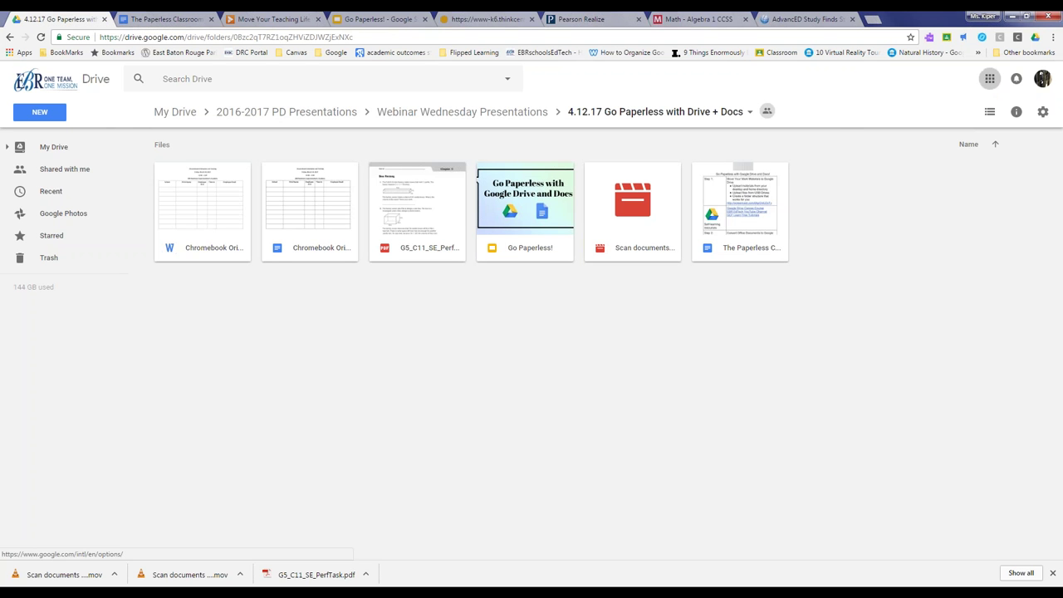
{"action": "left_click", "coordinate": [989, 79]}
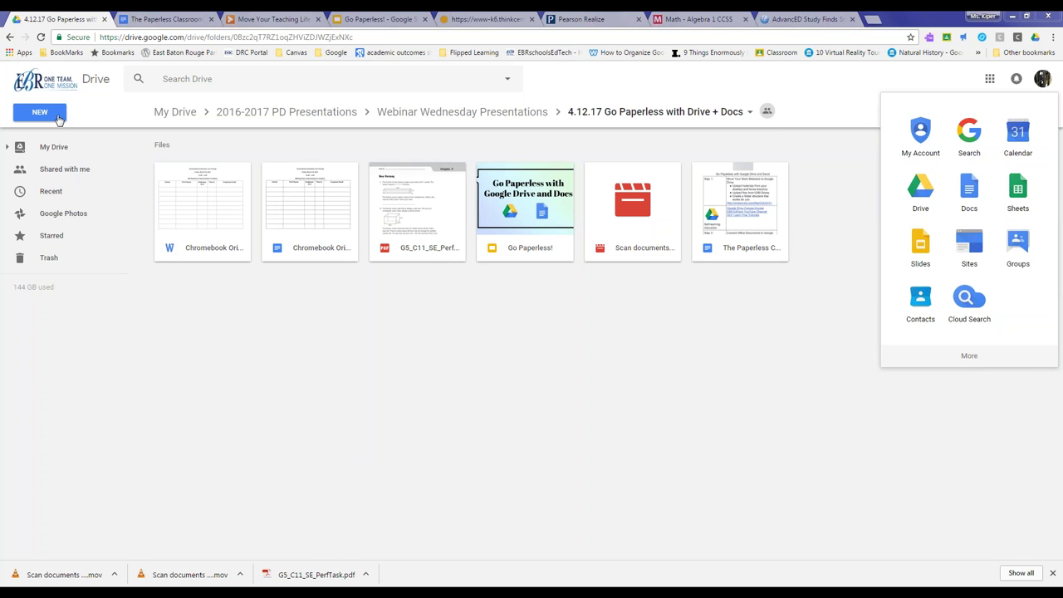
{"action": "key", "text": "Escape"}
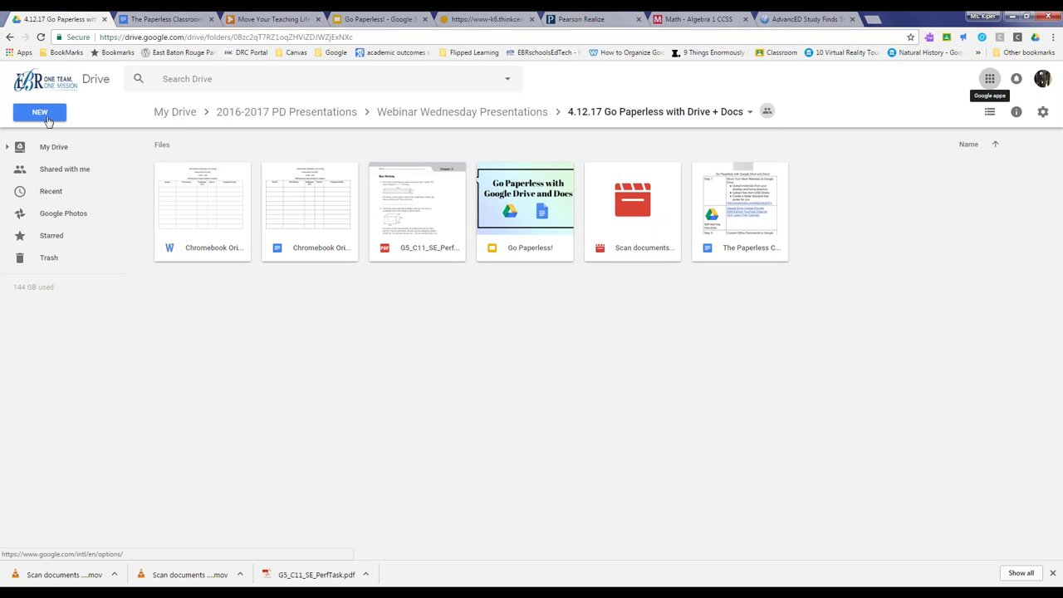
Step: Upload the CBAM Articles folder from the computer's Desktop into the 4.12.17 Go Paperless with Drive + Docs folder
{"action": "left_click", "coordinate": [47, 121]}
{"action": "left_click", "coordinate": [70, 185]}
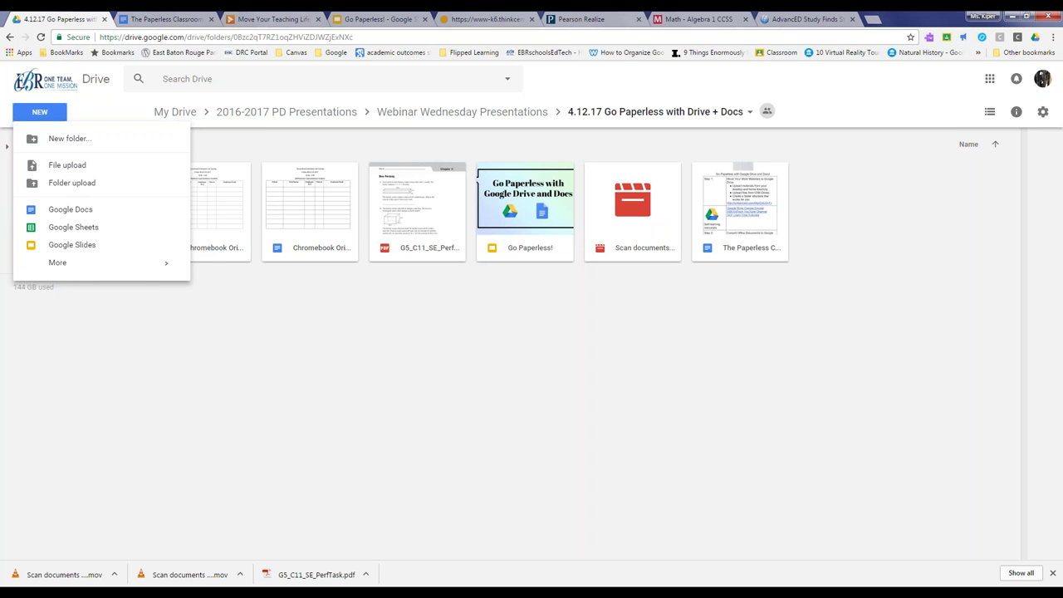
{"action": "left_click", "coordinate": [65, 185]}
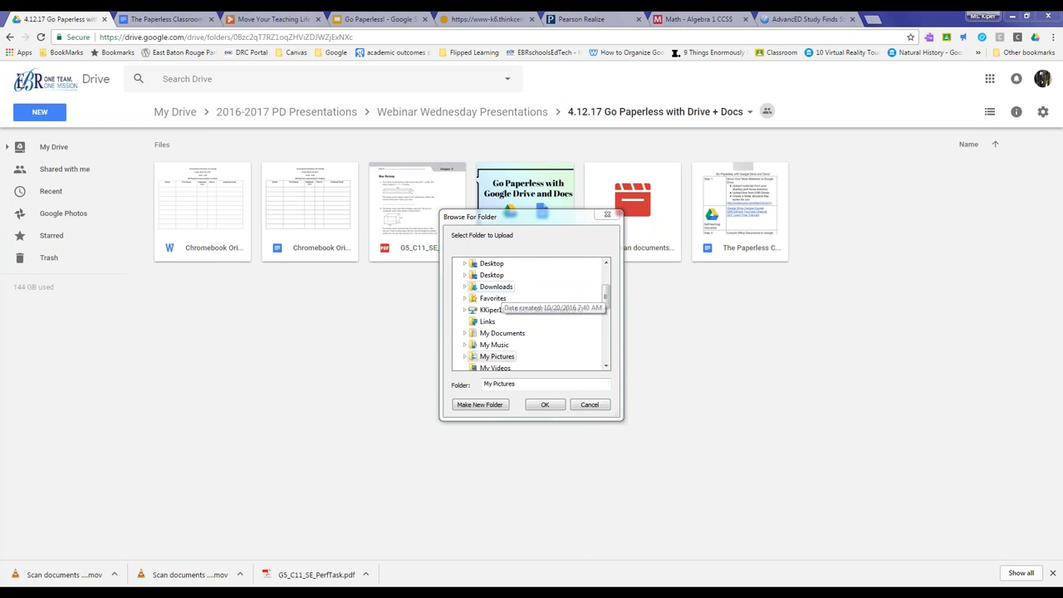
{"action": "left_click_drag", "start_coordinate": [608, 297], "coordinate": [608, 283]}
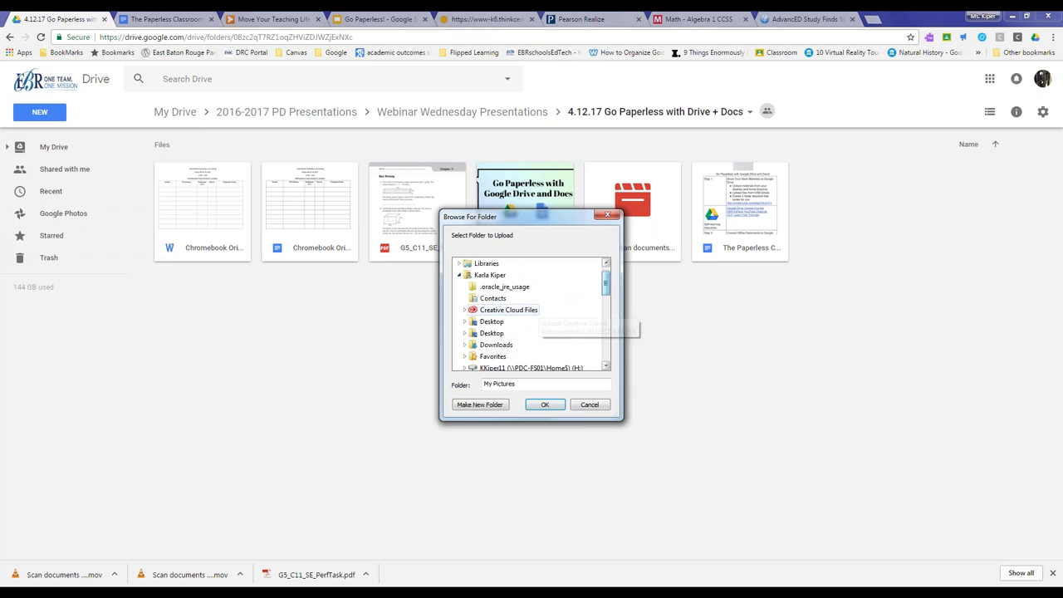
{"action": "left_click", "coordinate": [464, 322]}
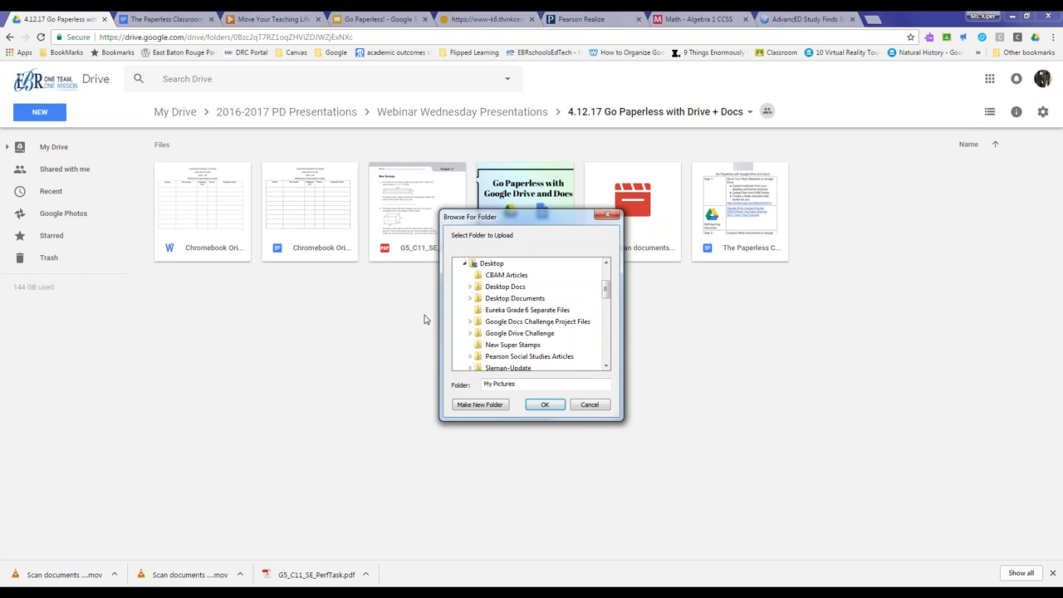
{"action": "left_click", "coordinate": [508, 277]}
{"action": "left_click", "coordinate": [545, 405]}
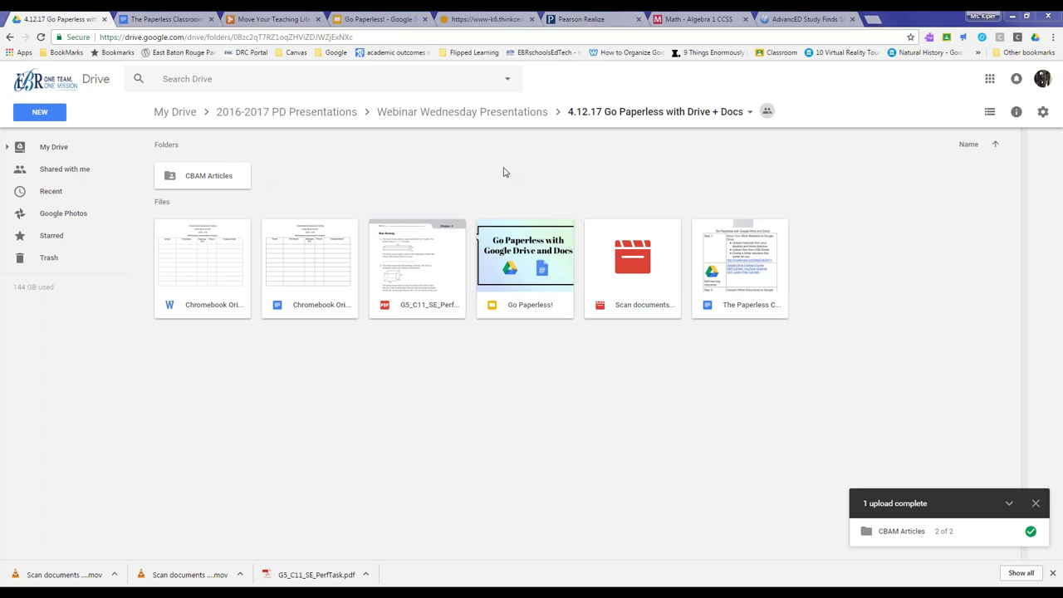
Step: Review the Step 1 upload instructions in The Paperless Classroom document and return to the Drive folder
{"action": "left_click", "coordinate": [185, 19]}
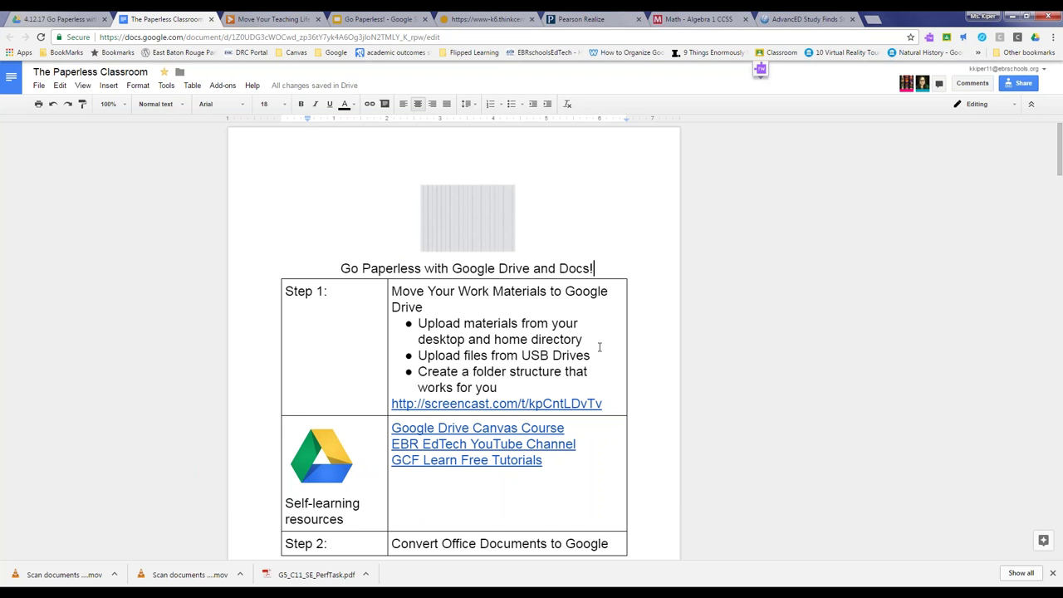
{"action": "scroll", "coordinate": [606, 347], "scroll_direction": "down", "scroll_amount": 1}
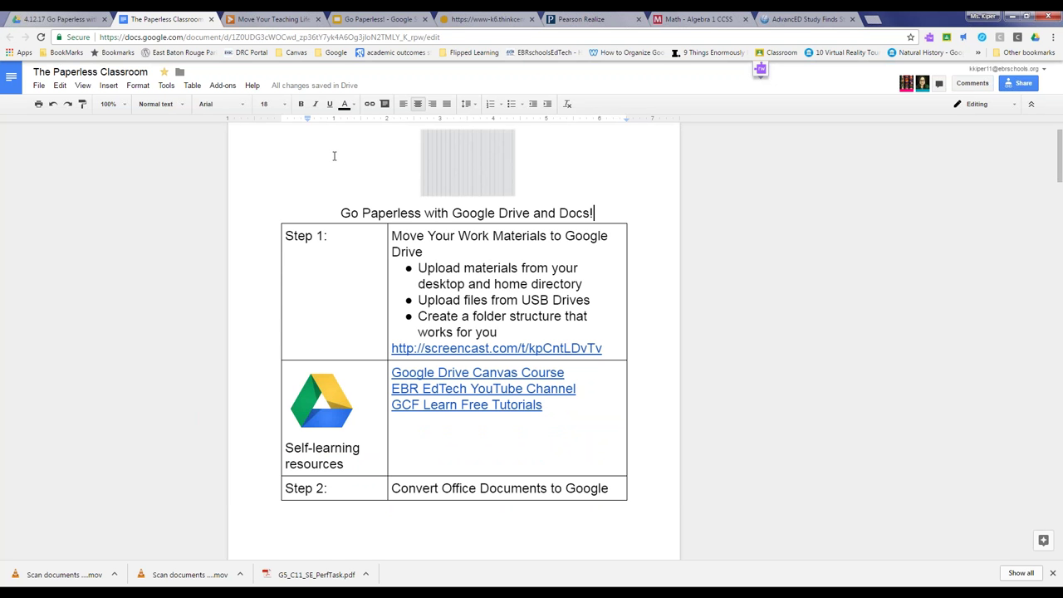
{"action": "left_click", "coordinate": [50, 18]}
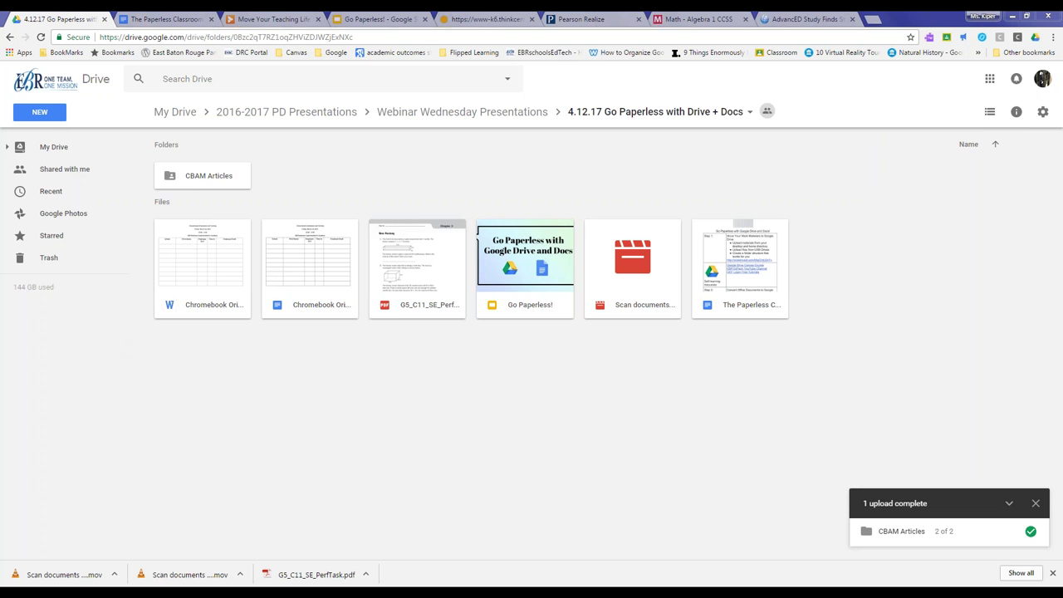
Step: Browse the home directory drive (H:) as a file upload source, select the Discovery Education folder, and leave without uploading
{"action": "left_click", "coordinate": [39, 111]}
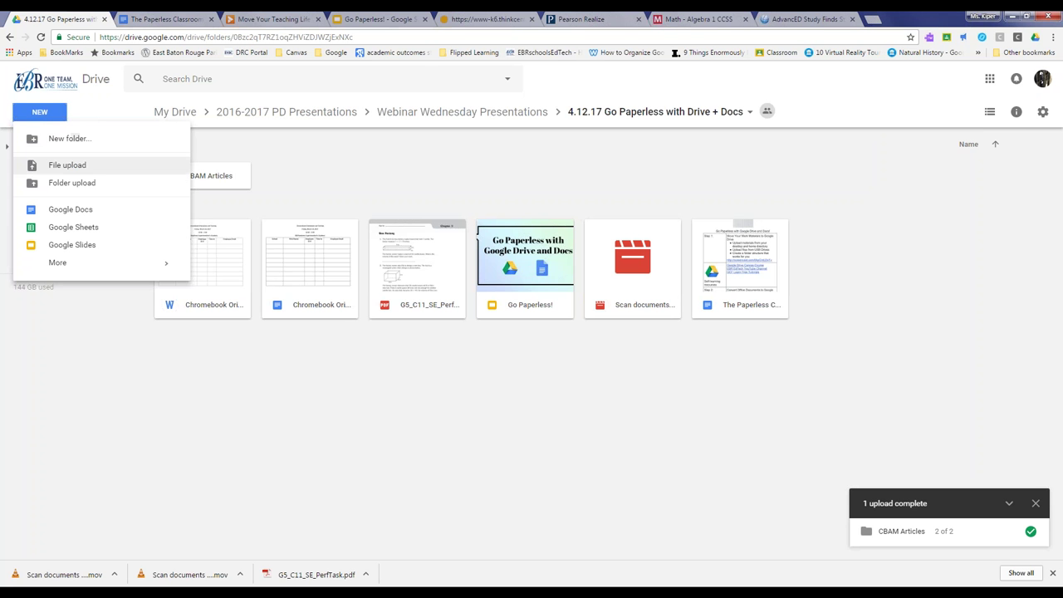
{"action": "left_click", "coordinate": [67, 164]}
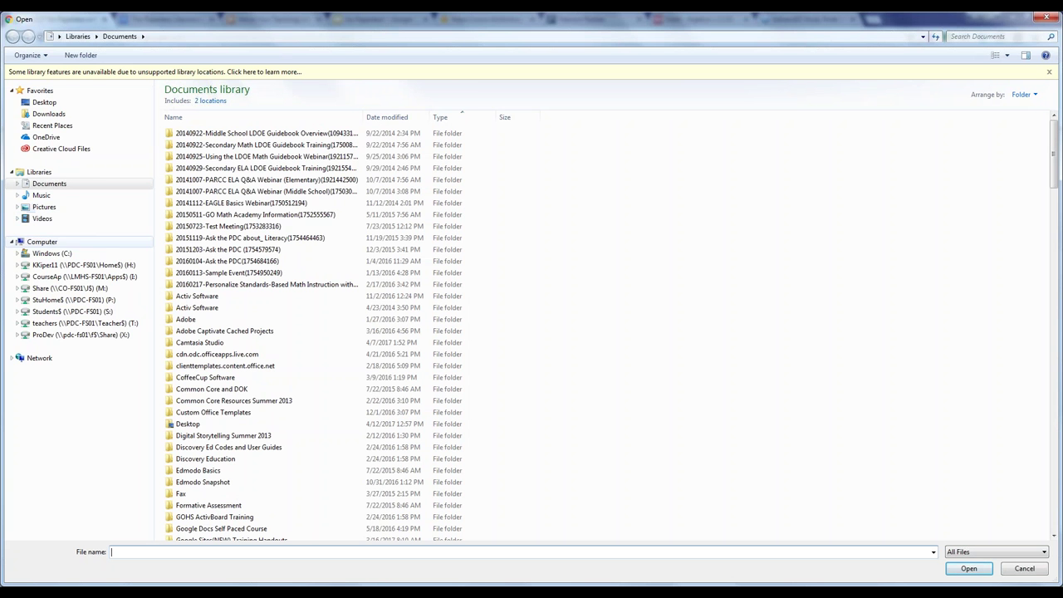
{"action": "left_click", "coordinate": [94, 264]}
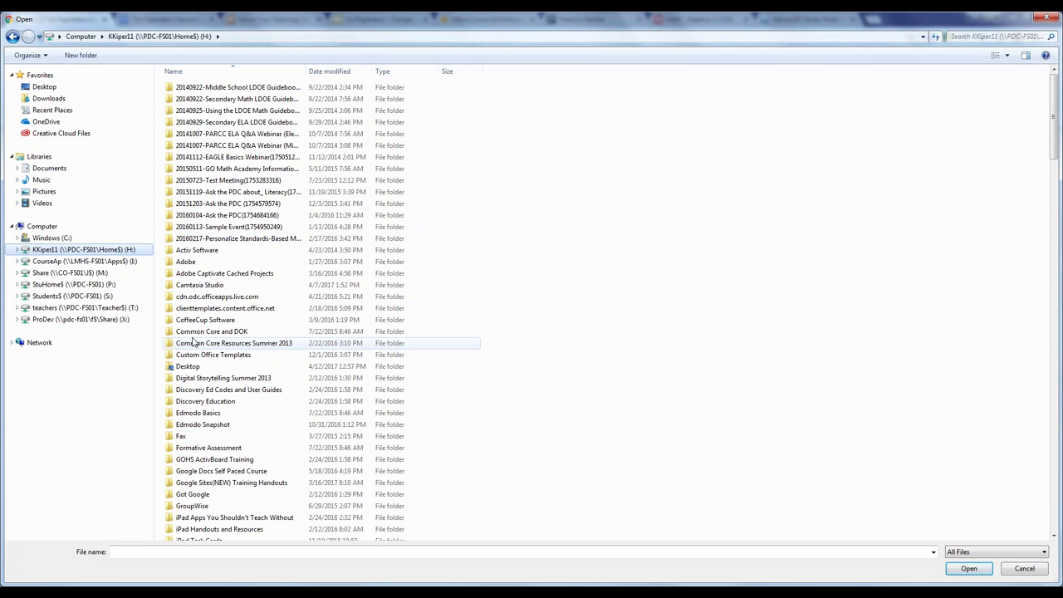
{"action": "left_click", "coordinate": [220, 405]}
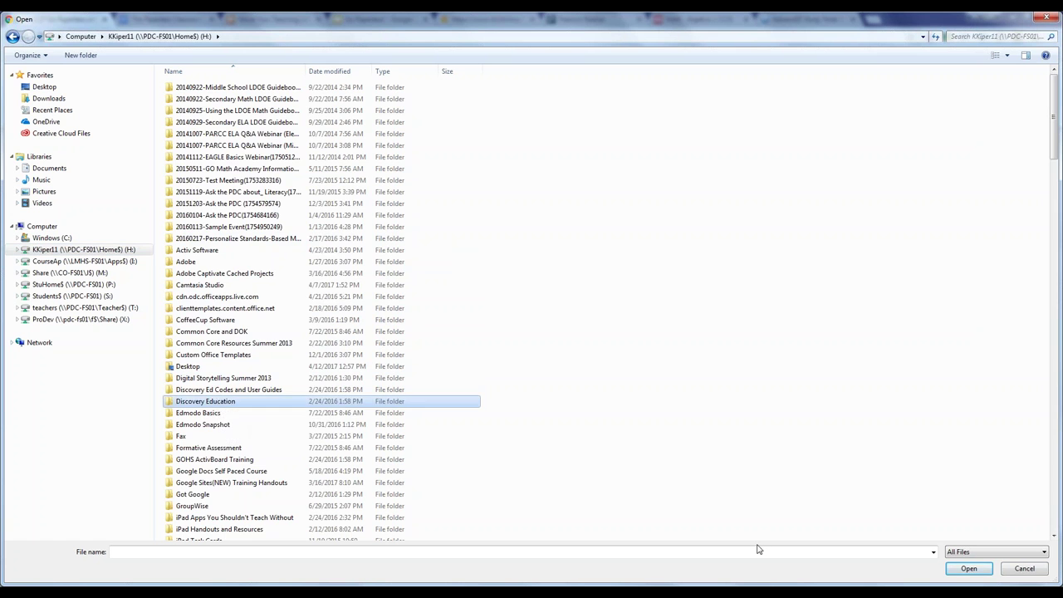
{"action": "left_click", "coordinate": [968, 571]}
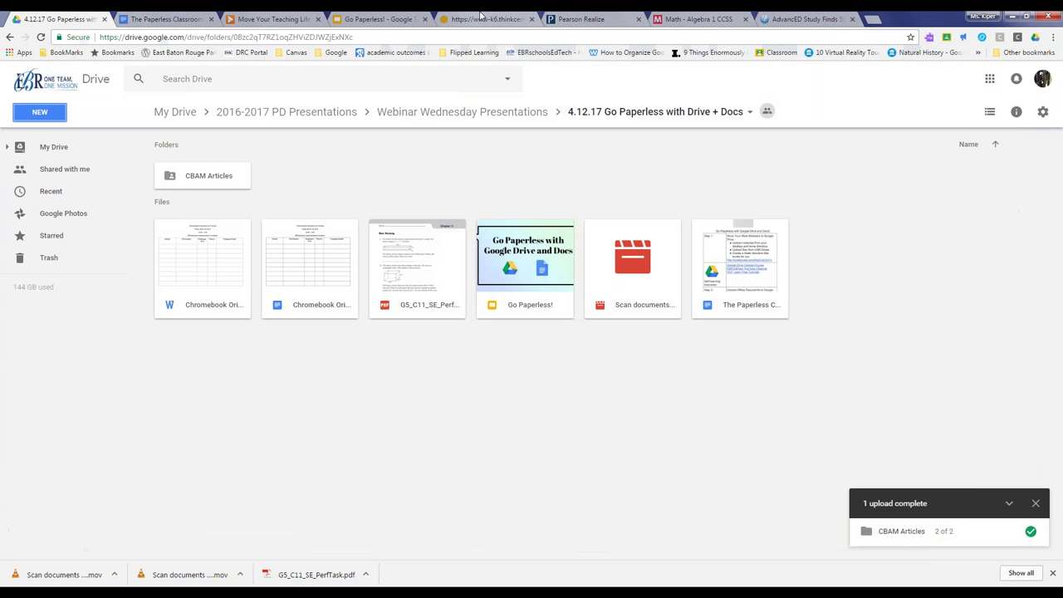
{"action": "left_click", "coordinate": [1046, 18]}
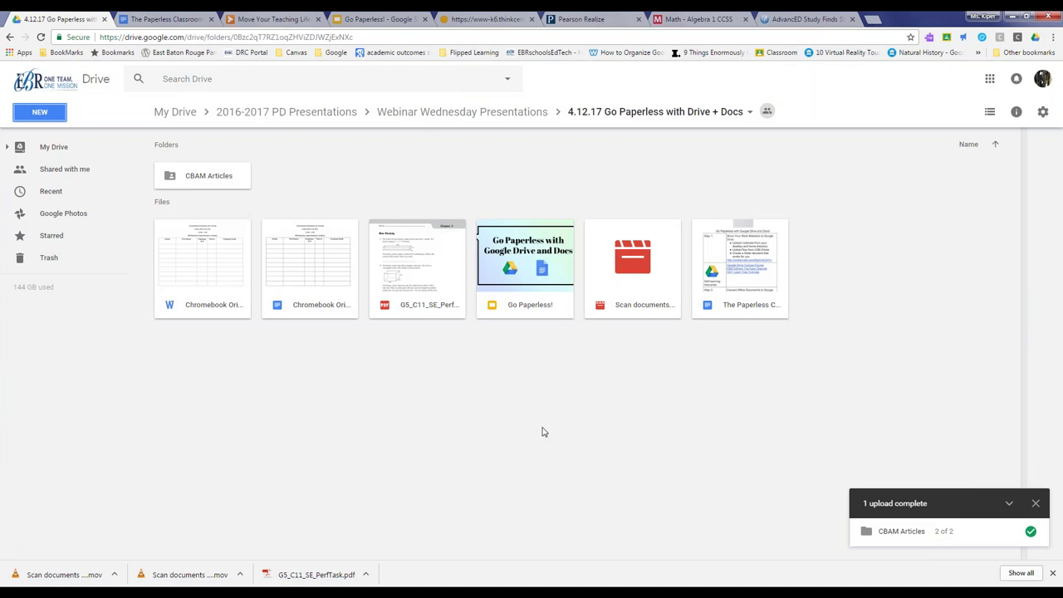
Step: Open the screencast.com link under Step 1 of The Paperless Classroom document
{"action": "left_click", "coordinate": [190, 17]}
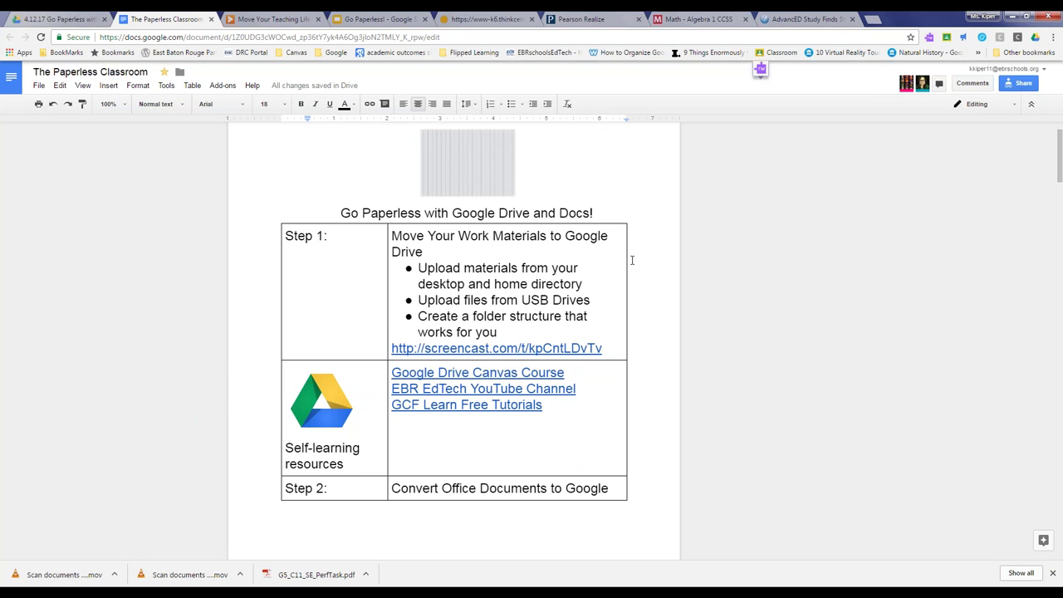
{"action": "left_click", "coordinate": [553, 351]}
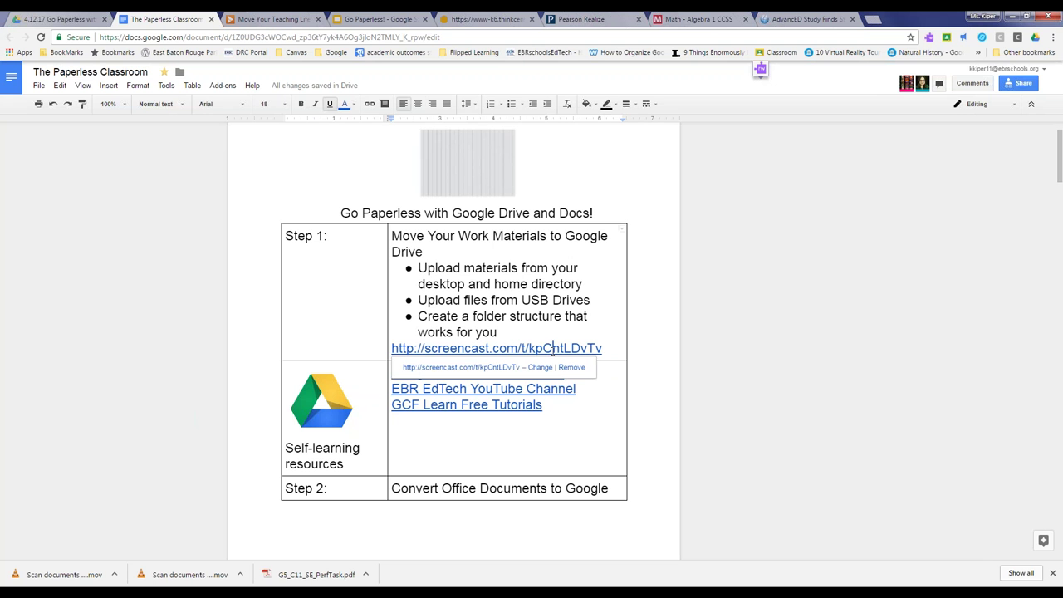
{"action": "left_click", "coordinate": [494, 368]}
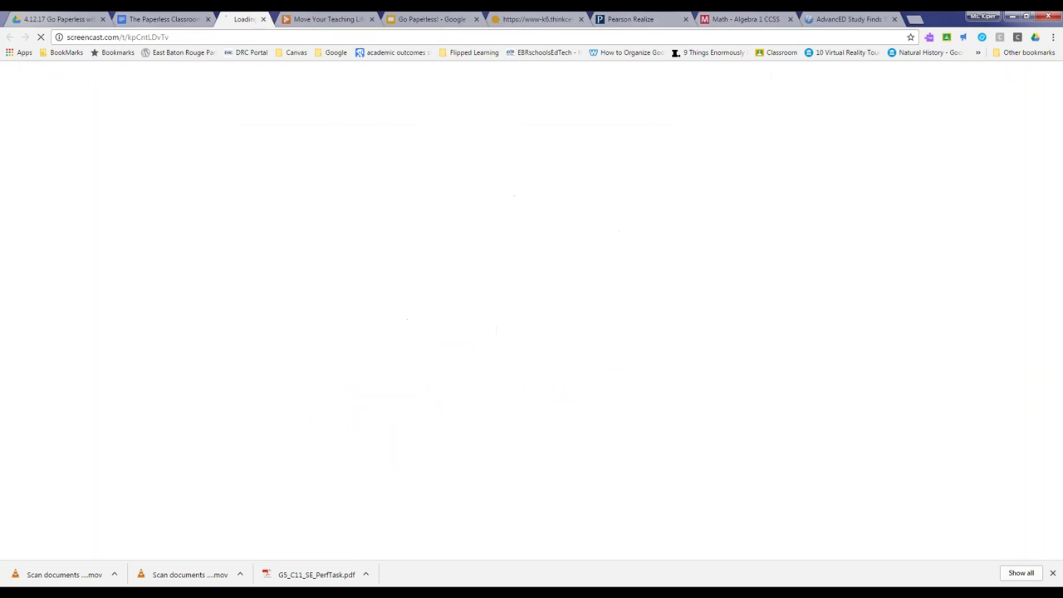
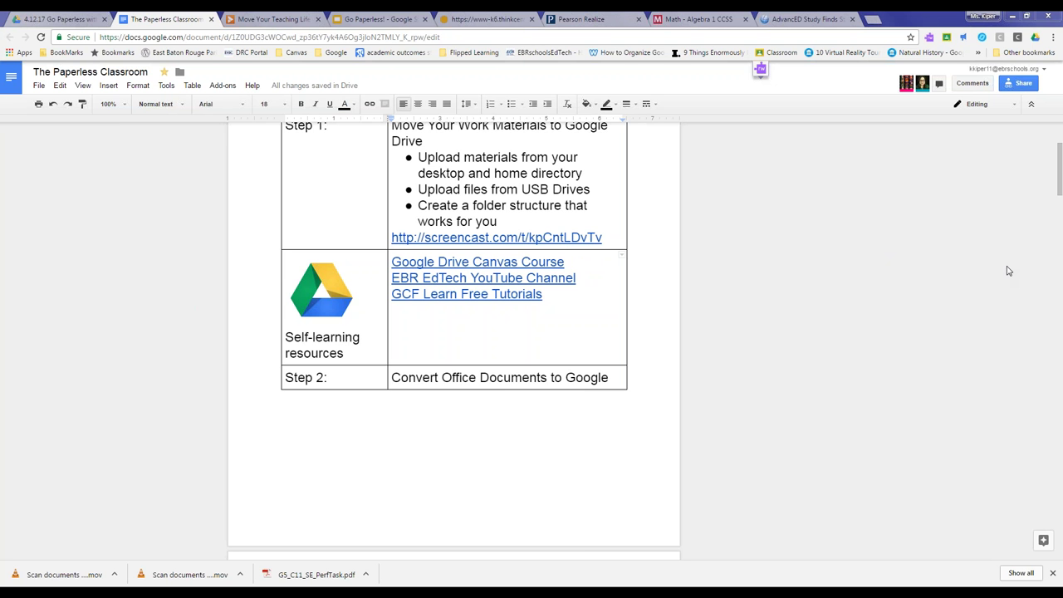
Step: Open the Google Drive Canvas Course link from the self-learning resources and look through the course home page
{"action": "left_click", "coordinate": [533, 265]}
{"action": "left_click", "coordinate": [482, 280]}
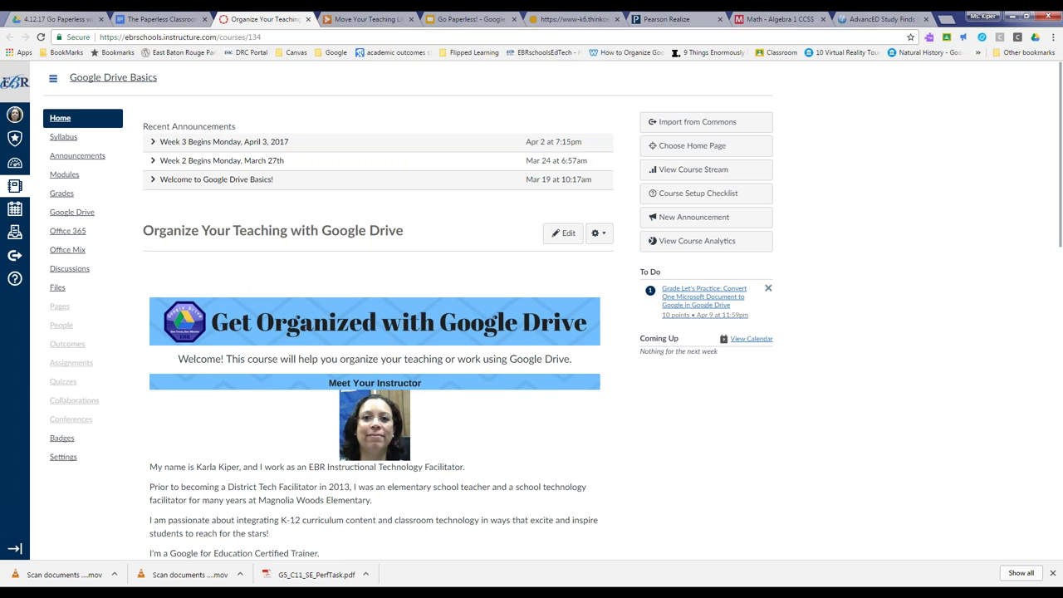
{"action": "scroll", "coordinate": [473, 166], "scroll_direction": "down", "scroll_amount": 5}
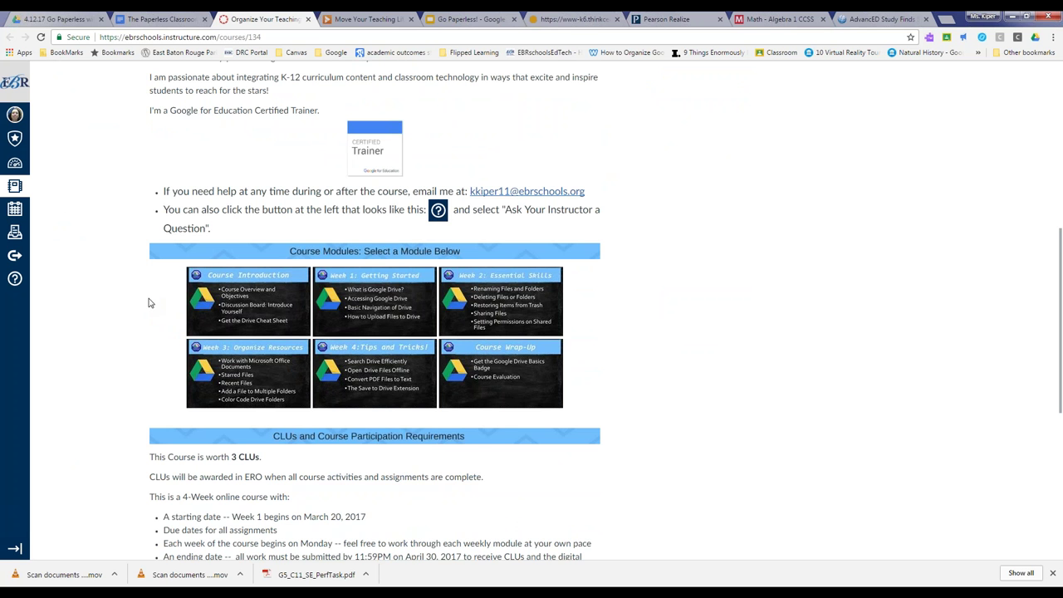
{"action": "scroll", "coordinate": [755, 256], "scroll_direction": "up", "scroll_amount": 5}
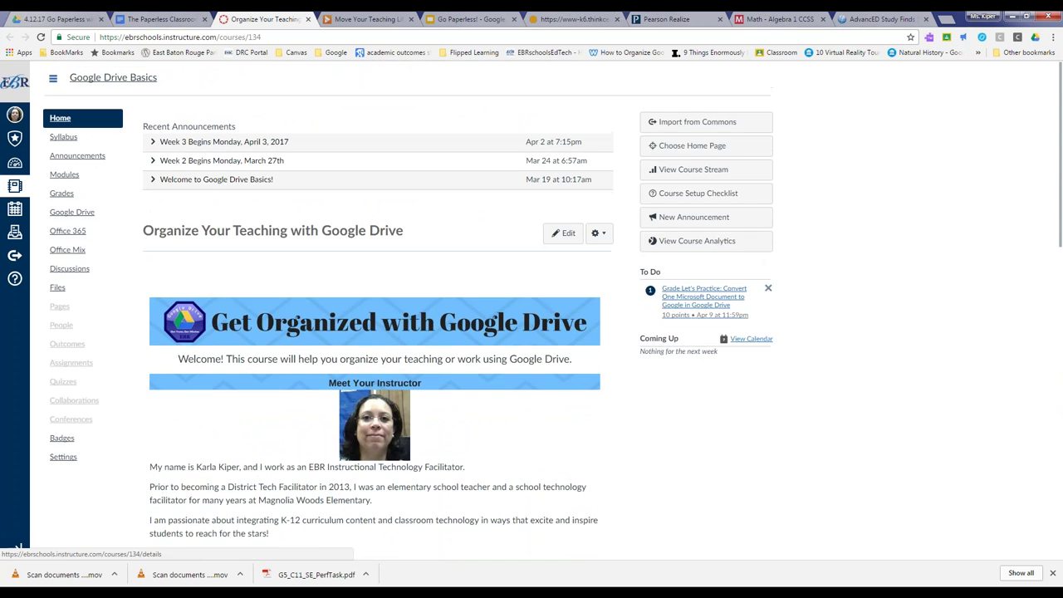
Step: Return to The Paperless Classroom document and open the GCF Learn Free Tutorials link from the self-learning resources
{"action": "left_click", "coordinate": [165, 18]}
{"action": "key", "text": "Down"}
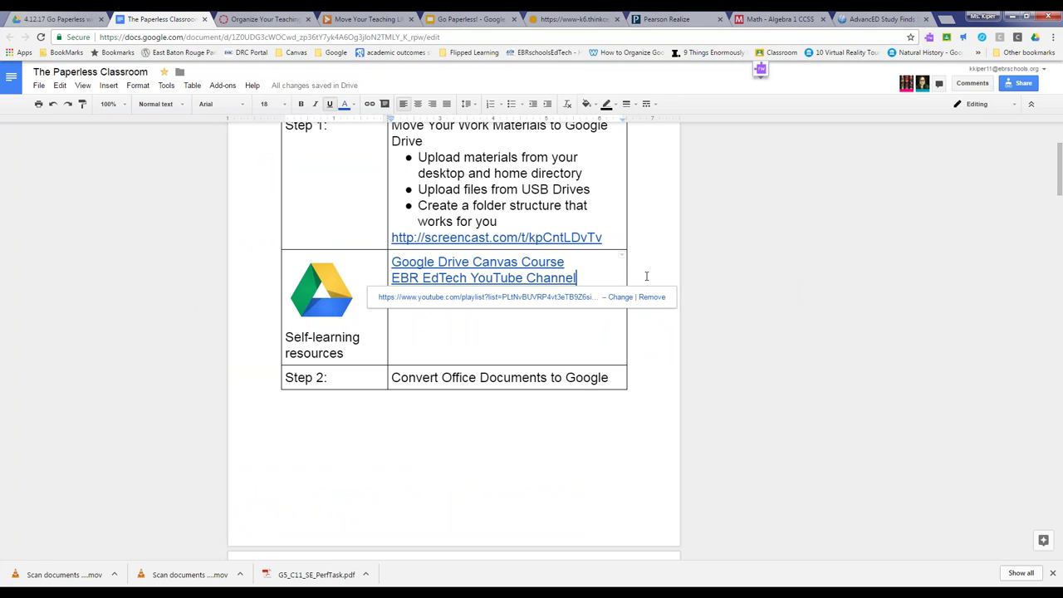
{"action": "key", "text": "Return"}
{"action": "type", "text": "GCF Learn Free Tutorials"}
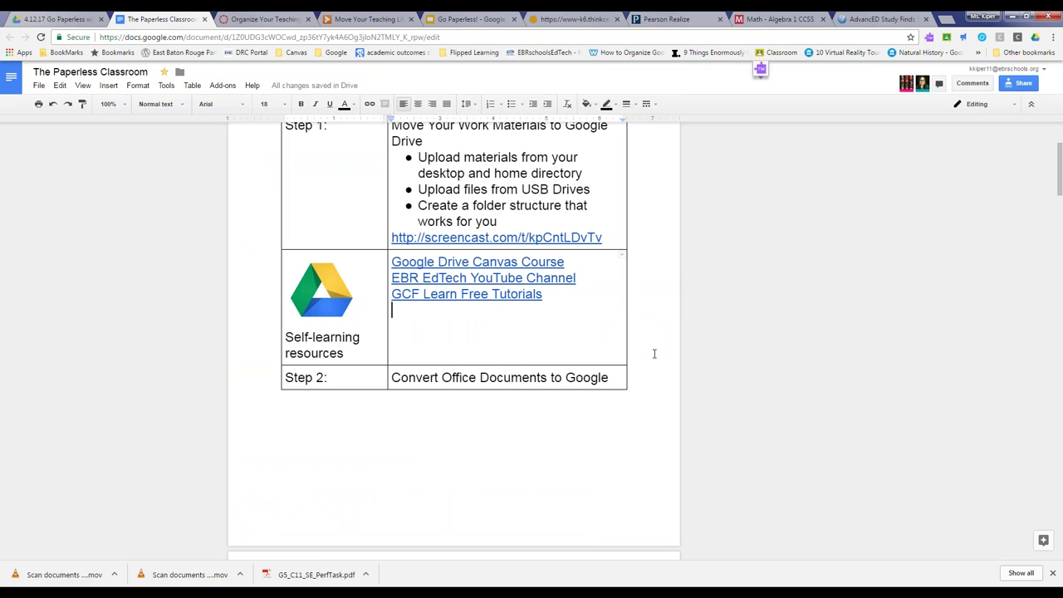
{"action": "left_click", "coordinate": [495, 296]}
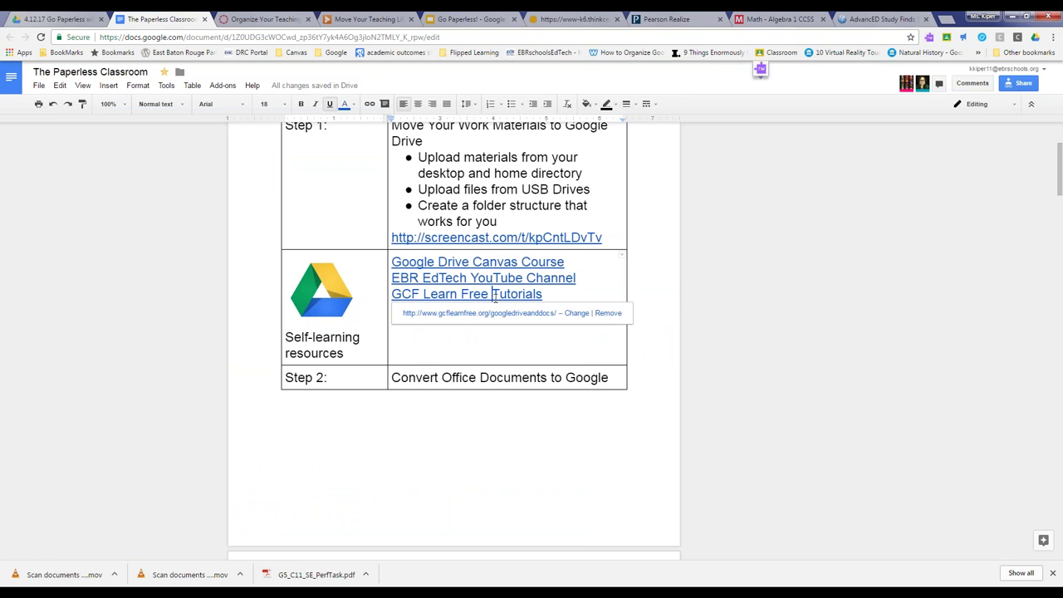
{"action": "left_click", "coordinate": [495, 314]}
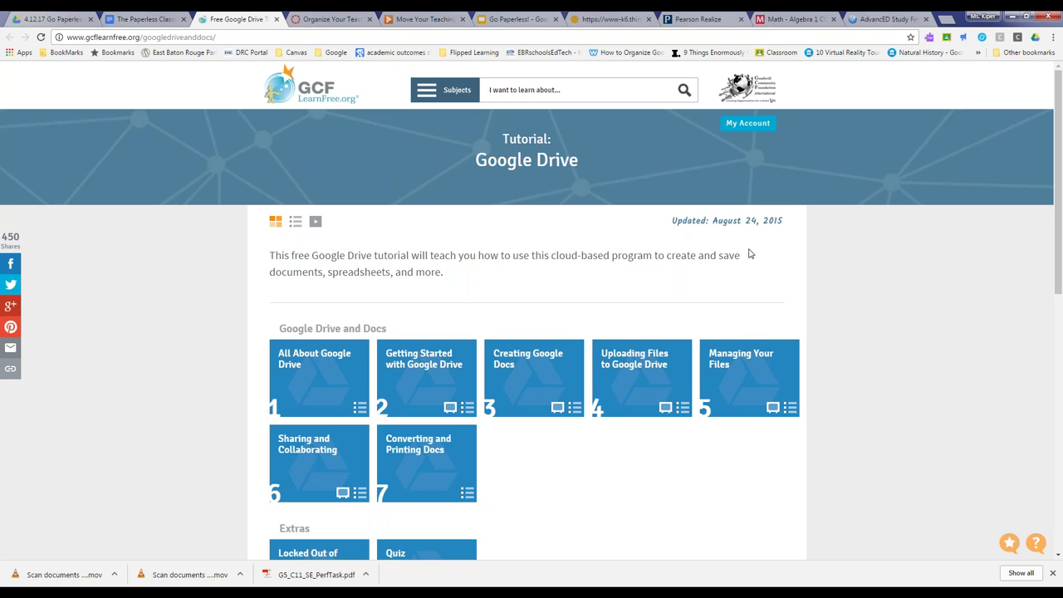
Step: Look over the GCF Google Drive tutorial list, then open the All About Google Drive lesson and skim its content
{"action": "scroll", "coordinate": [761, 253], "scroll_direction": "down", "scroll_amount": 3}
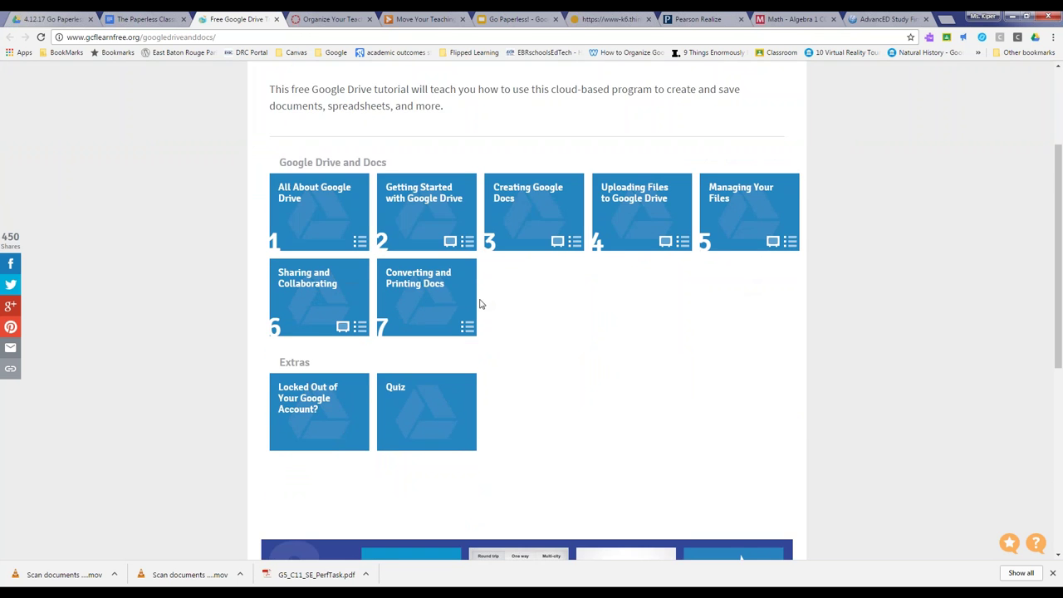
{"action": "scroll", "coordinate": [441, 289], "scroll_direction": "down", "scroll_amount": 2}
{"action": "scroll", "coordinate": [225, 261], "scroll_direction": "up", "scroll_amount": 2}
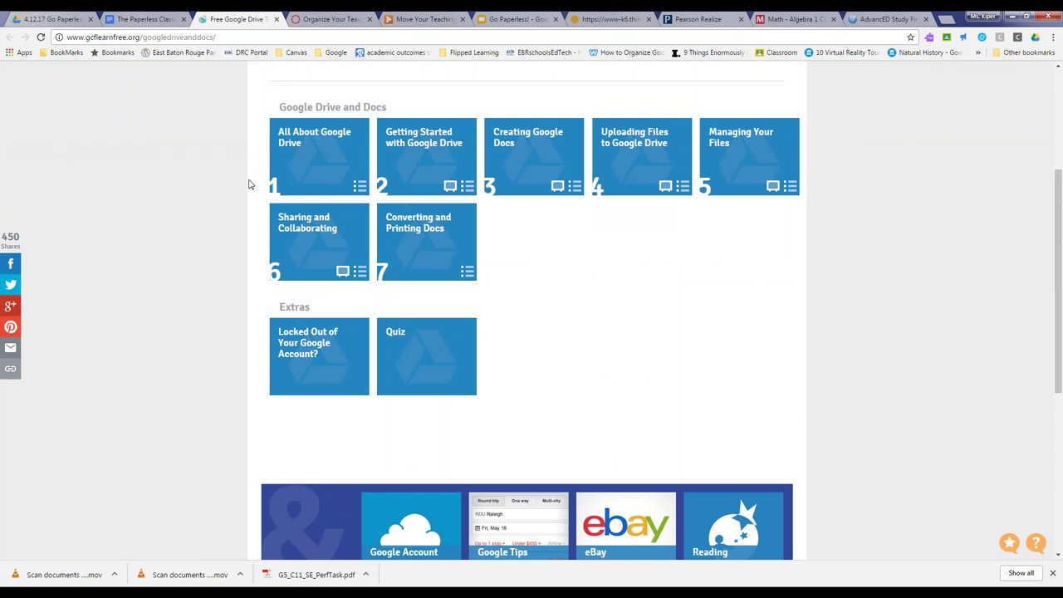
{"action": "left_click", "coordinate": [345, 159]}
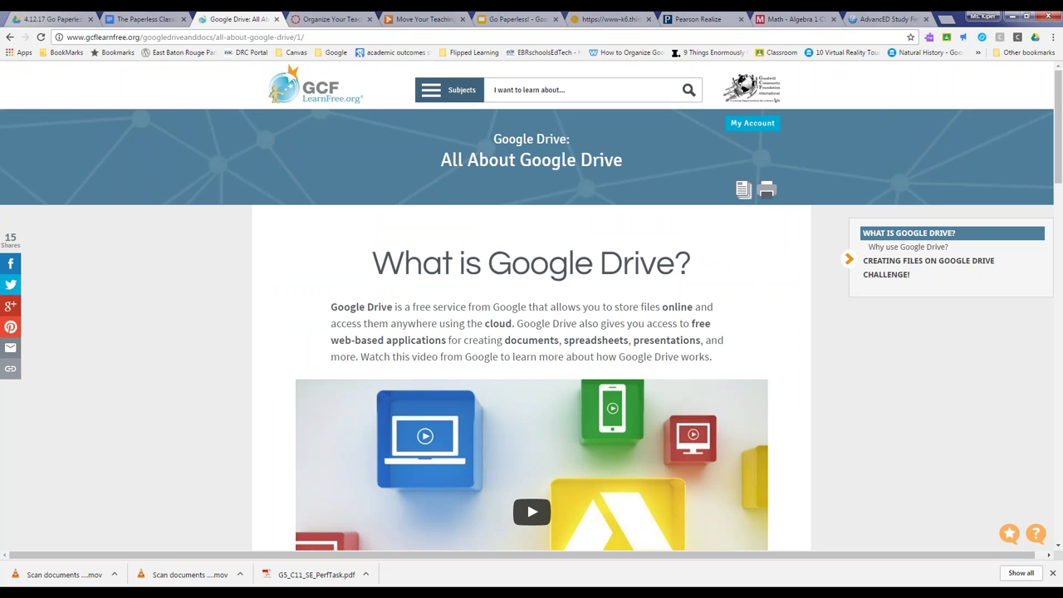
{"action": "scroll", "coordinate": [531, 306], "scroll_direction": "down", "scroll_amount": 6}
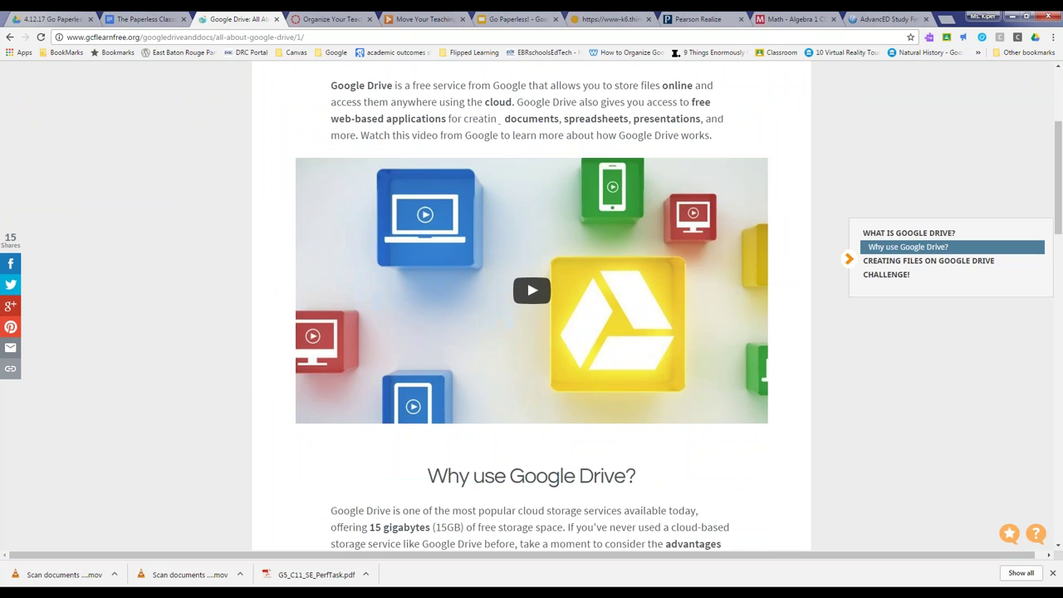
{"action": "scroll", "coordinate": [531, 306], "scroll_direction": "down", "scroll_amount": 4}
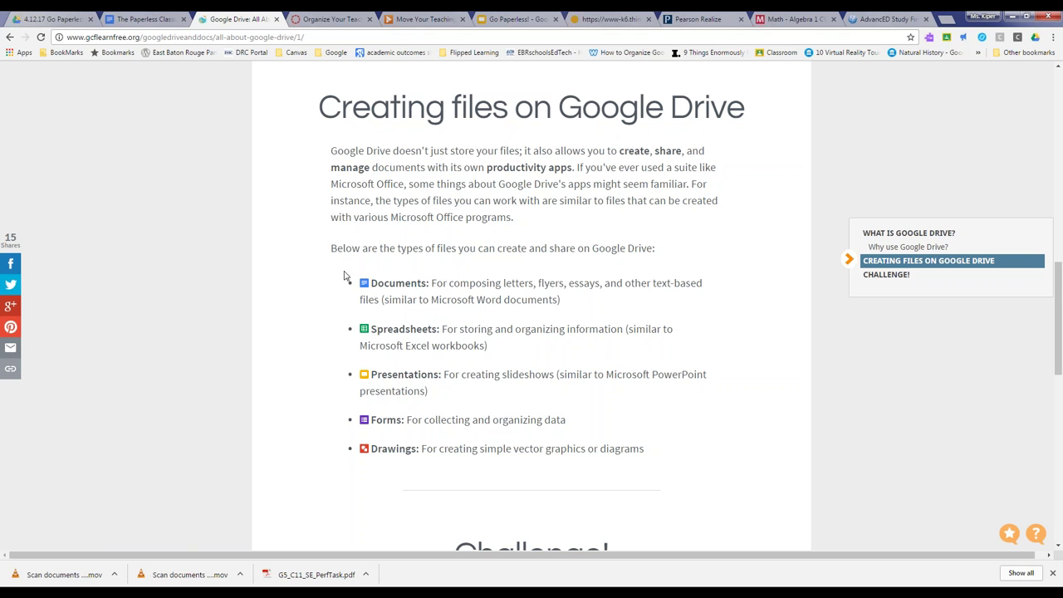
{"action": "scroll", "coordinate": [302, 273], "scroll_direction": "up", "scroll_amount": 10}
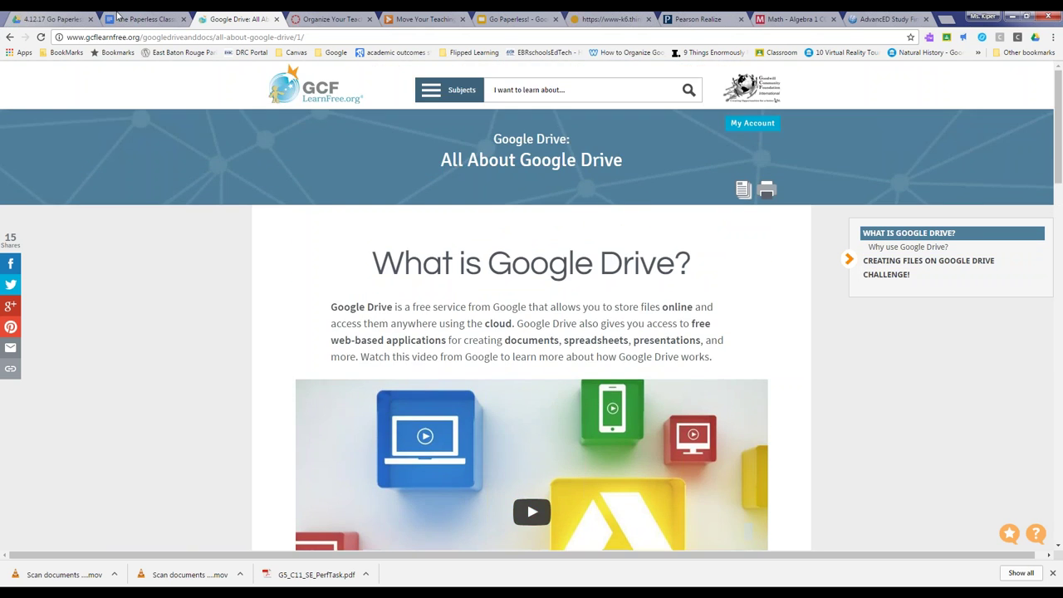
Step: Return to The Paperless Classroom document and open the EBR EdTech YouTube Channel link from the self-learning resources
{"action": "left_click", "coordinate": [133, 18]}
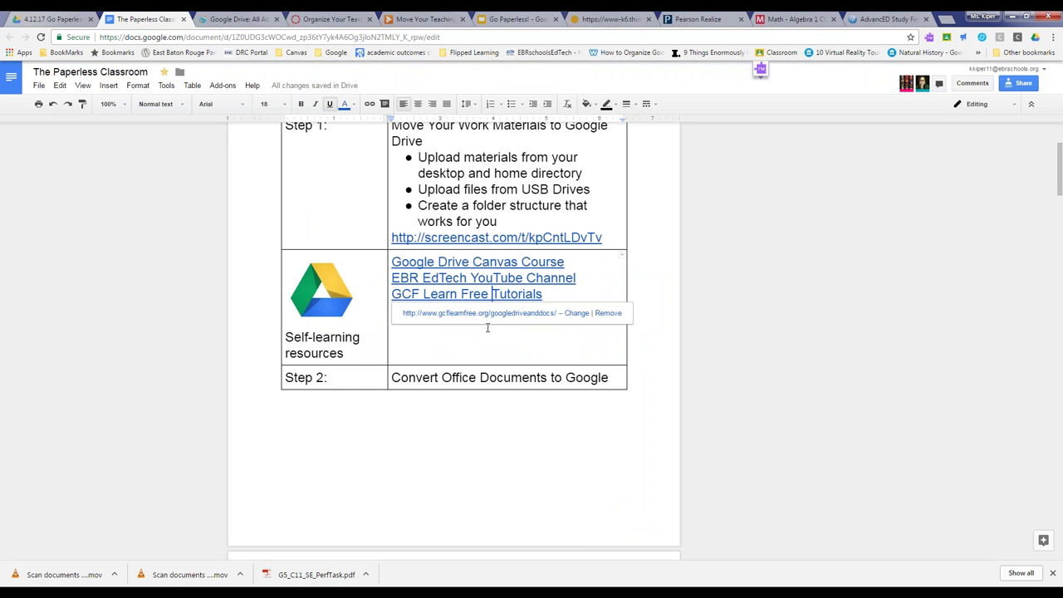
{"action": "left_click", "coordinate": [646, 360]}
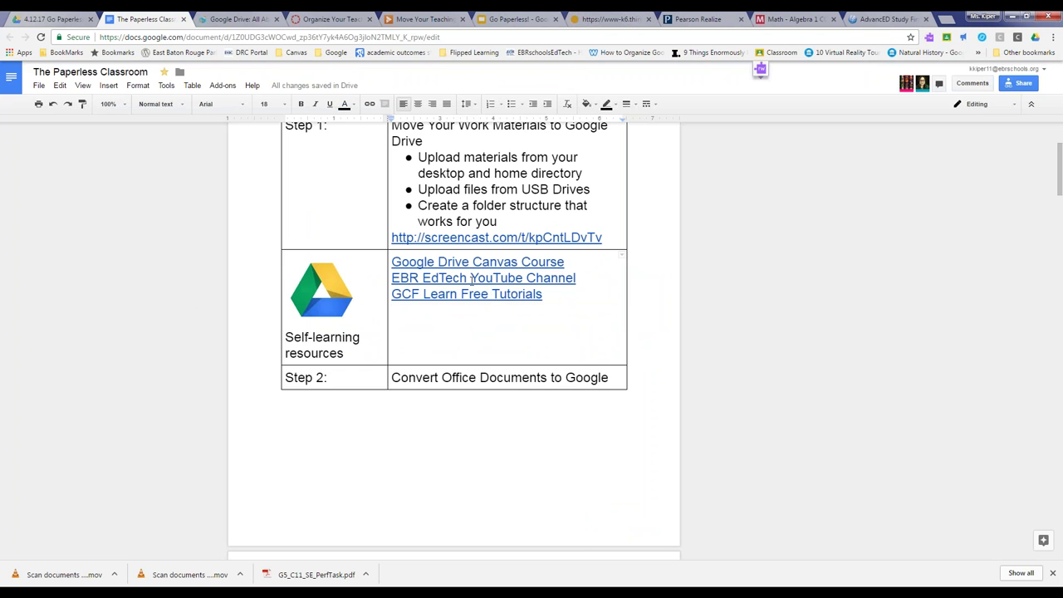
{"action": "key", "text": "ctrl+z"}
{"action": "left_click", "coordinate": [486, 297]}
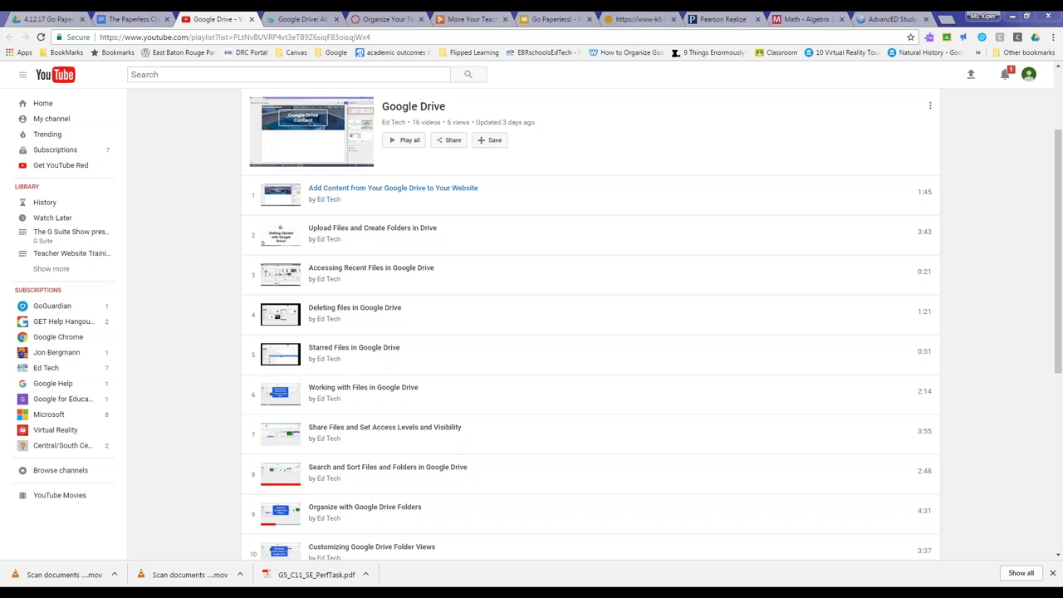
Step: Close the opened self-learning resource pages and review Step 2 on converting Office documents in The Paperless Classroom document
{"action": "left_click", "coordinate": [251, 21]}
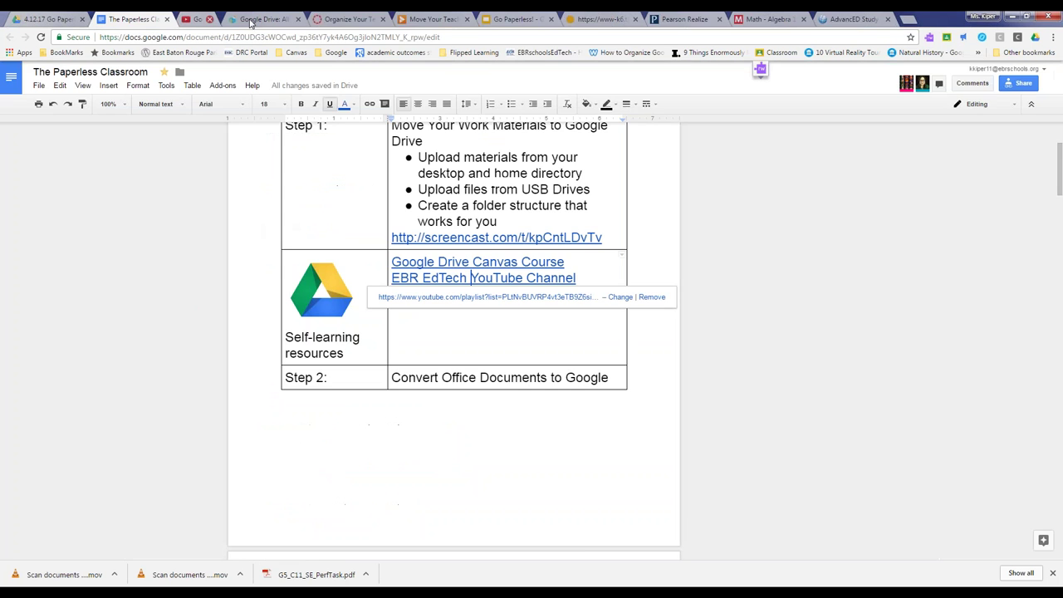
{"action": "left_click", "coordinate": [251, 21]}
{"action": "left_click", "coordinate": [251, 20]}
{"action": "left_click", "coordinate": [437, 355]}
{"action": "type", "text": "GCF Learn Free Tutorials"}
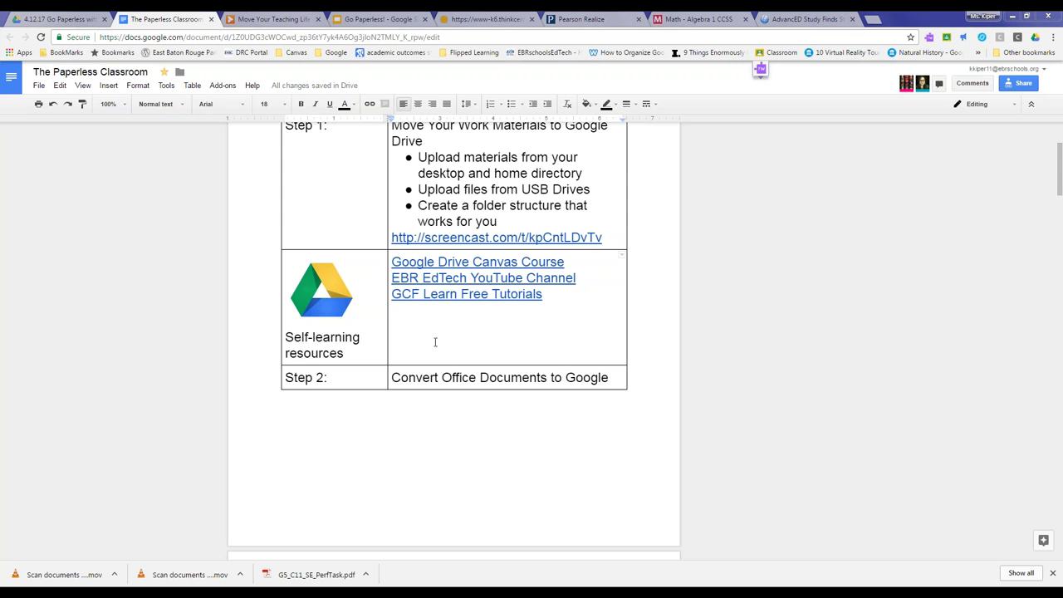
{"action": "scroll", "coordinate": [654, 360], "scroll_direction": "down", "scroll_amount": 2}
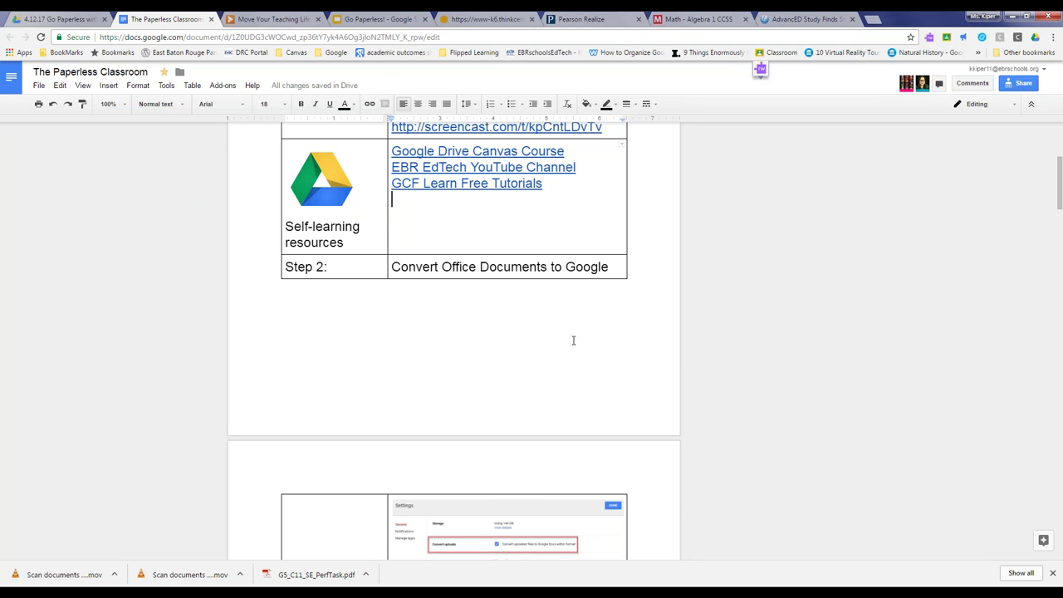
{"action": "scroll", "coordinate": [598, 259], "scroll_direction": "down", "scroll_amount": 3}
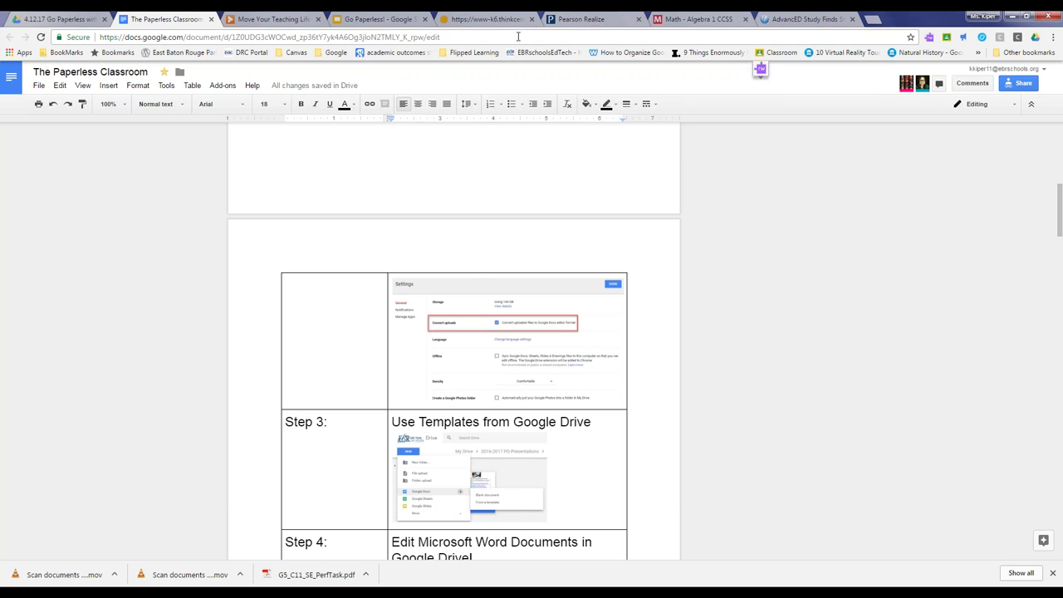
Step: Preview Chromebook Orientation and Training.docx from the 4.12.17 Go Paperless with Drive + Docs folder in Google Drive, then close the preview
{"action": "left_click", "coordinate": [75, 16]}
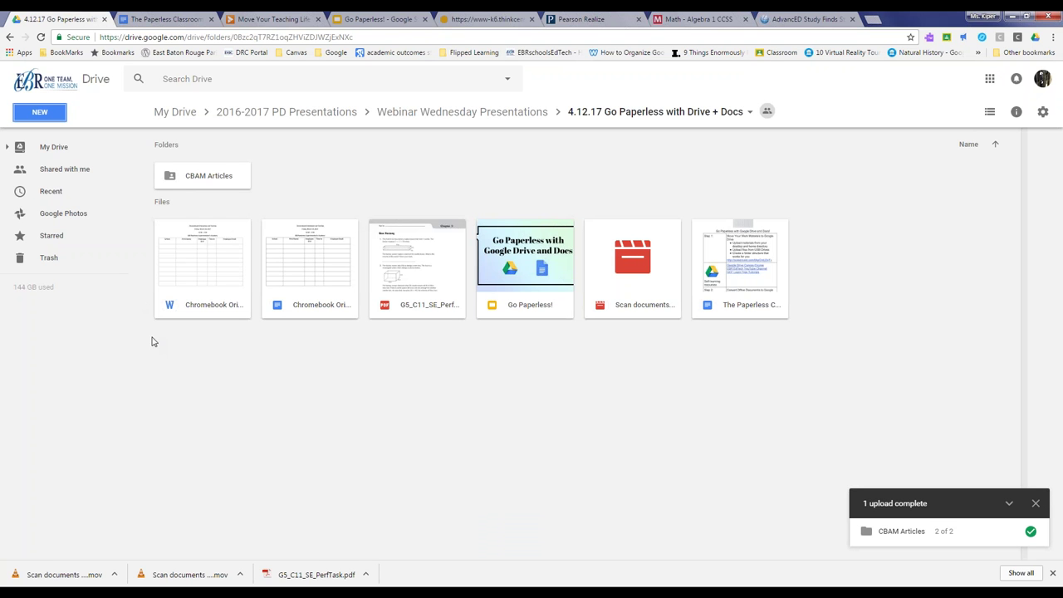
{"action": "double_click", "coordinate": [197, 265]}
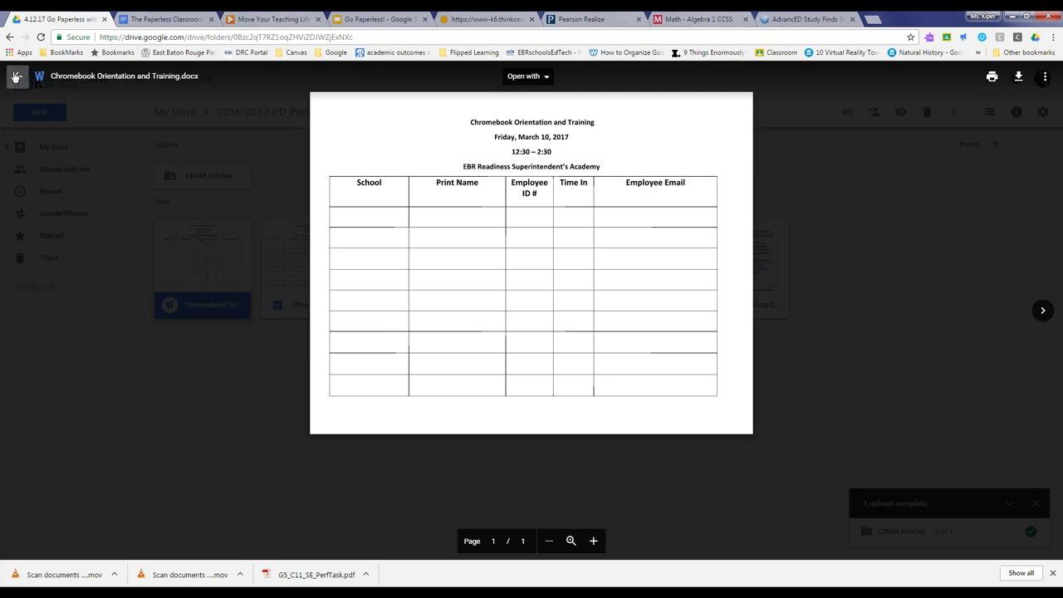
{"action": "left_click", "coordinate": [16, 76]}
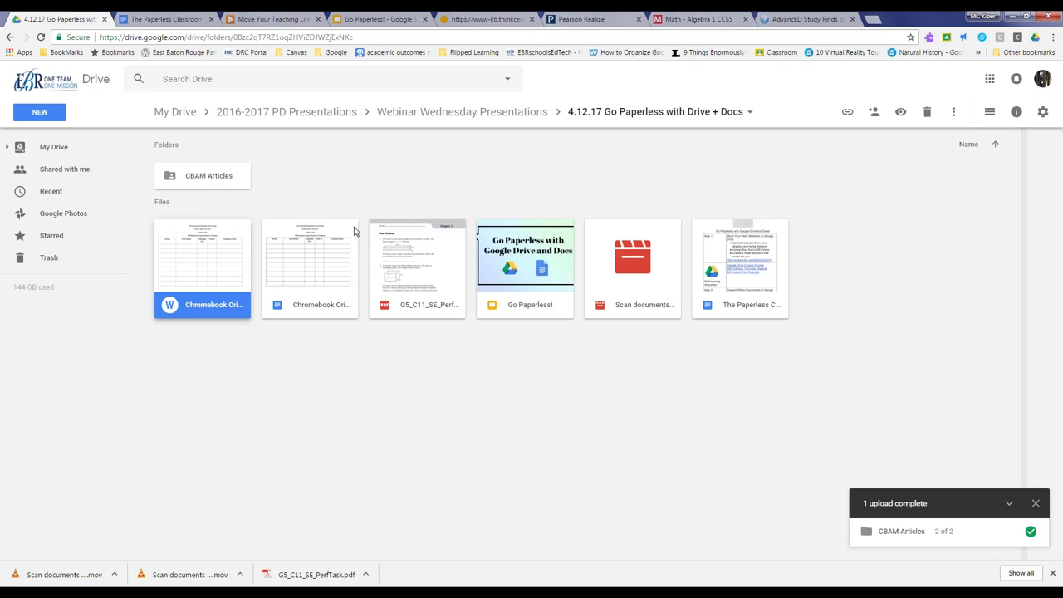
Step: Open Chromebook Orientation and Training.docx with Google Docs to convert the Word file
{"action": "double_click", "coordinate": [204, 254]}
{"action": "left_click", "coordinate": [527, 76]}
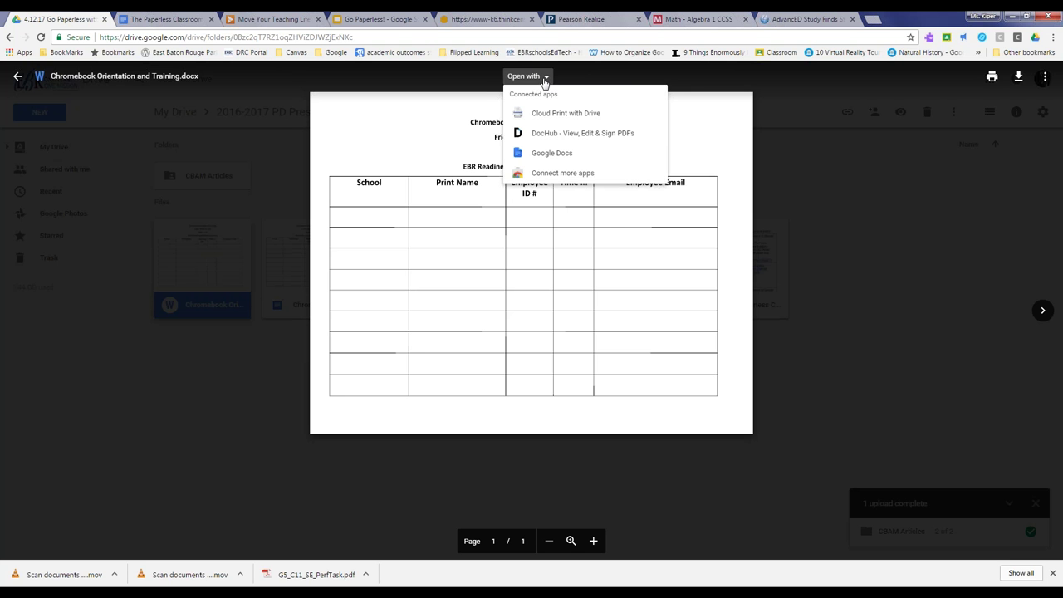
{"action": "left_click", "coordinate": [544, 154]}
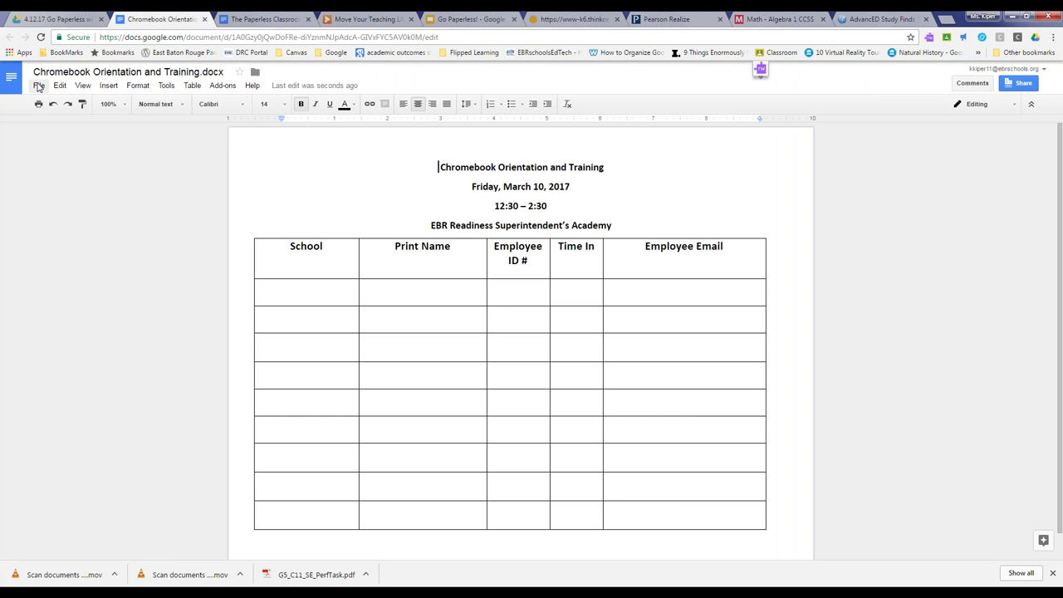
Step: Show the download formats for the converted document, including Microsoft Word (.docx), then go back to the Drive folder's file listing
{"action": "left_click", "coordinate": [38, 87]}
{"action": "mouse_move", "coordinate": [58, 276]}
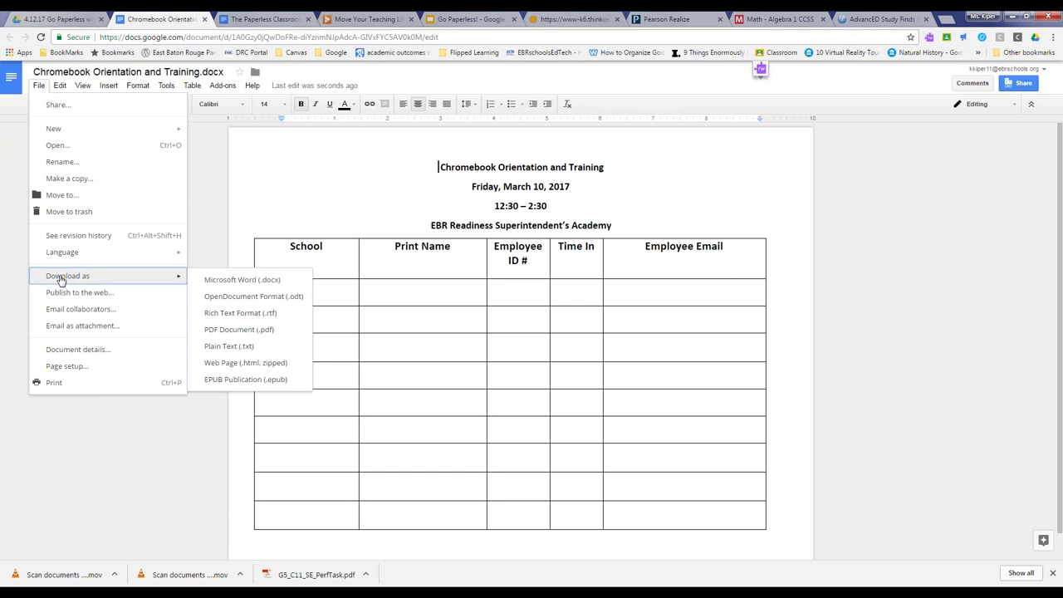
{"action": "left_click", "coordinate": [285, 280]}
{"action": "left_click", "coordinate": [37, 17]}
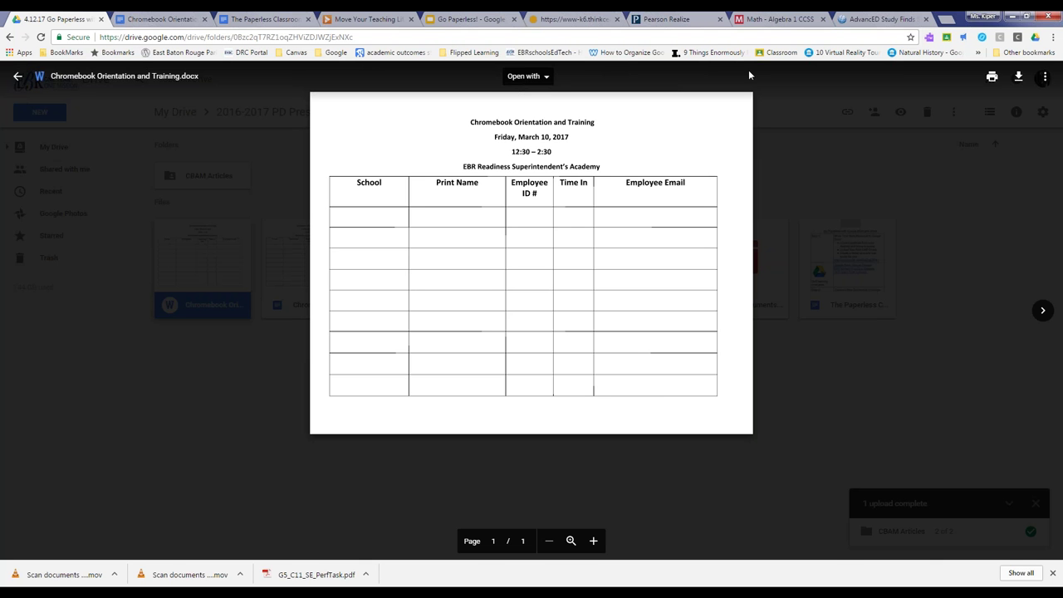
{"action": "left_click", "coordinate": [17, 75]}
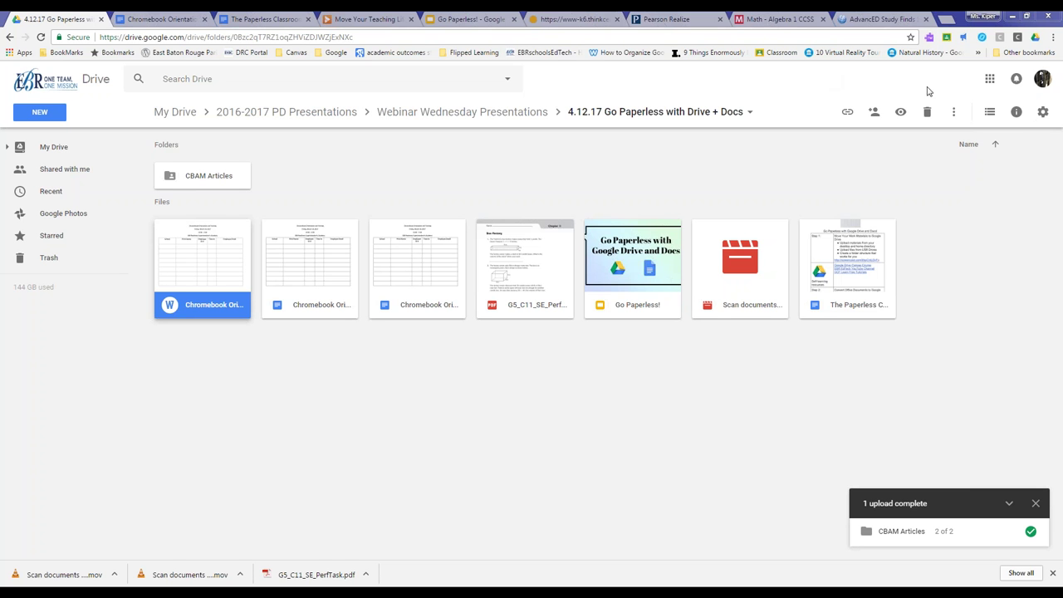
Step: Turn on the conversion of uploaded files to Google Docs editor format in the Drive settings
{"action": "left_click", "coordinate": [1044, 113]}
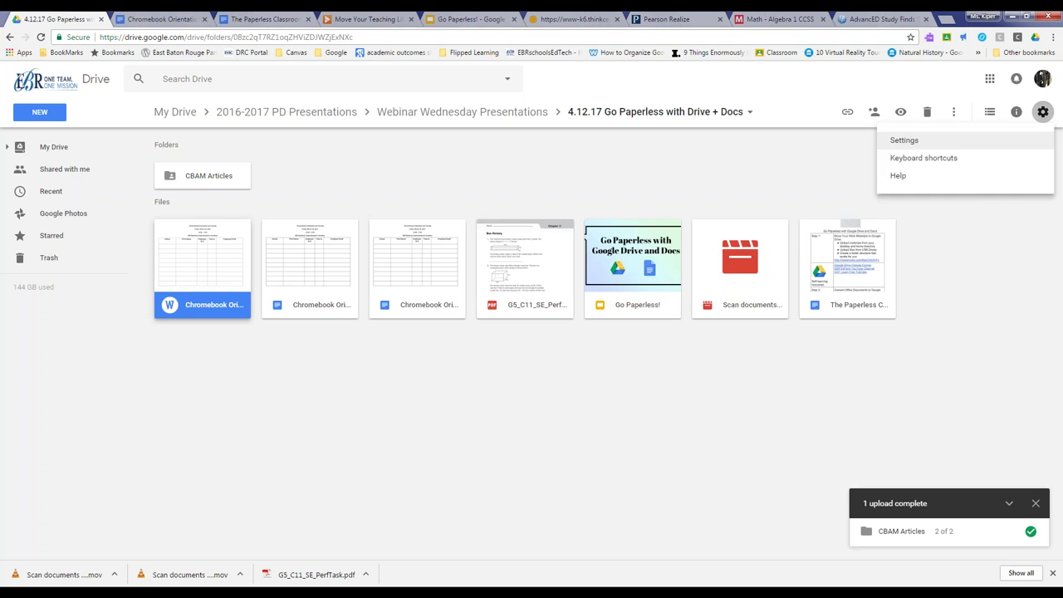
{"action": "left_click", "coordinate": [909, 143]}
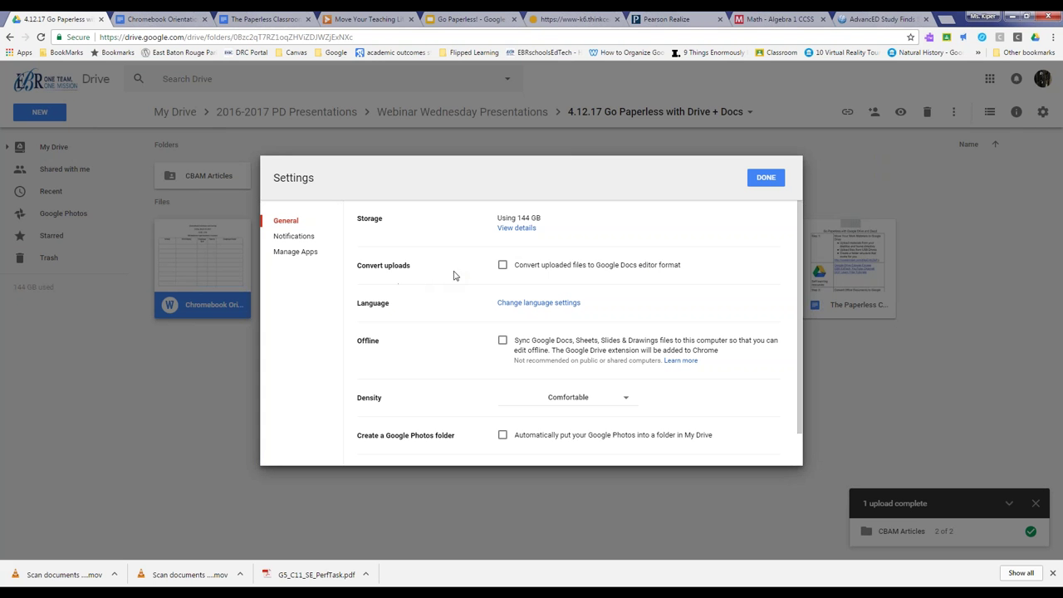
{"action": "left_click", "coordinate": [502, 267]}
{"action": "left_click_drag", "start_coordinate": [485, 166], "coordinate": [505, 77]}
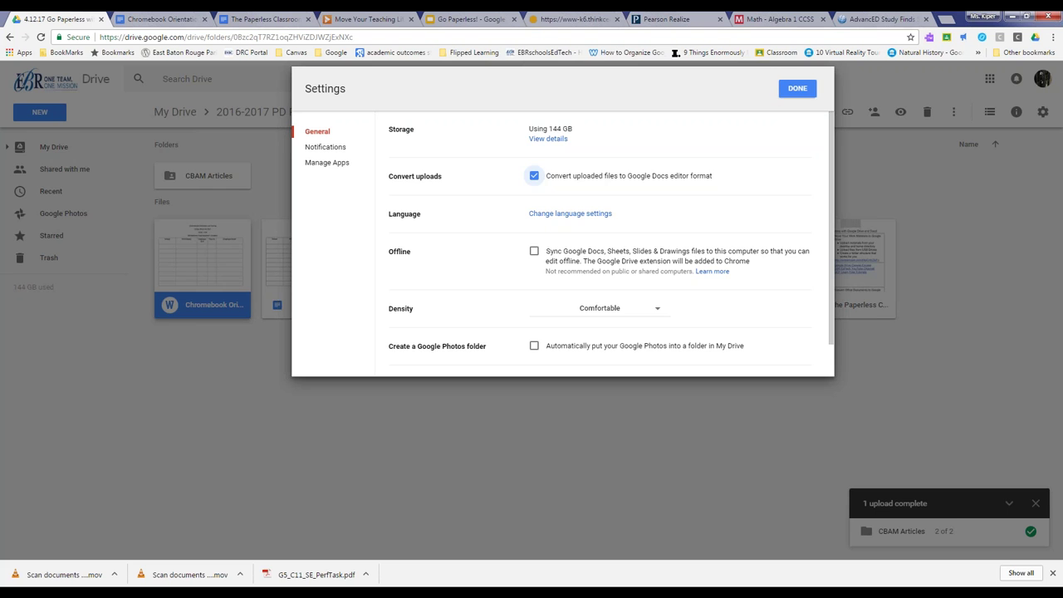
{"action": "left_click", "coordinate": [797, 88]}
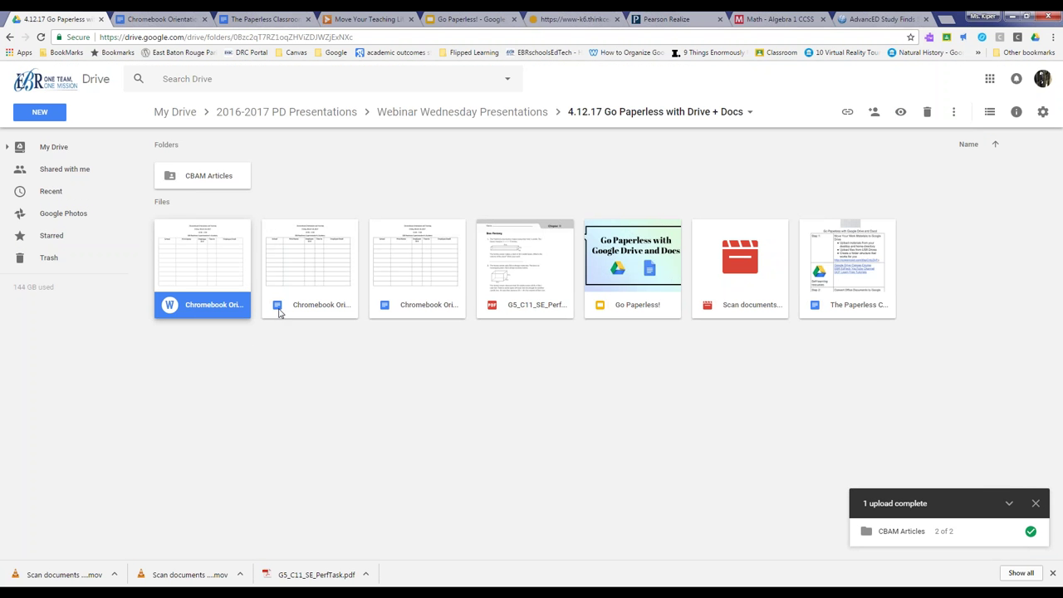
Step: Close the converted Chromebook Orientation document and review Steps 3 and 4 in The Paperless Classroom document
{"action": "left_click", "coordinate": [205, 19]}
{"action": "left_click", "coordinate": [181, 18]}
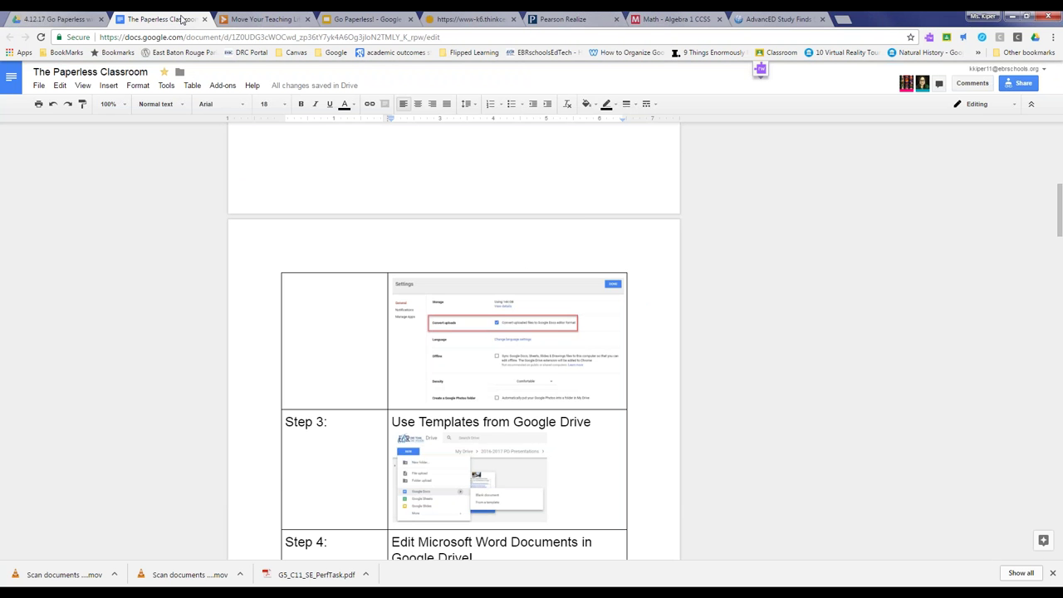
{"action": "scroll", "coordinate": [631, 291], "scroll_direction": "down", "scroll_amount": 1}
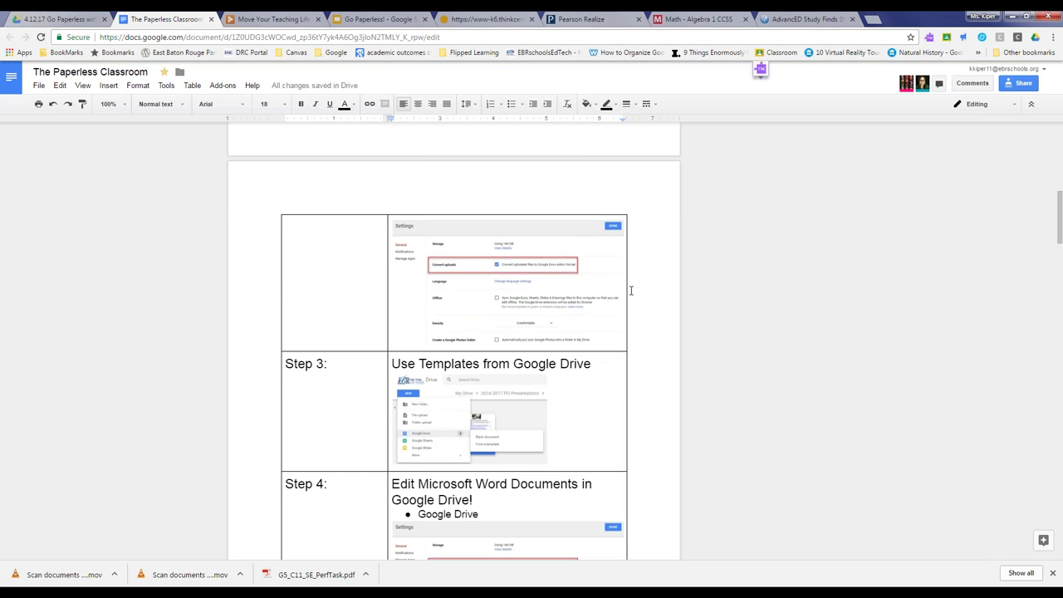
{"action": "scroll", "coordinate": [632, 291], "scroll_direction": "down", "scroll_amount": 2}
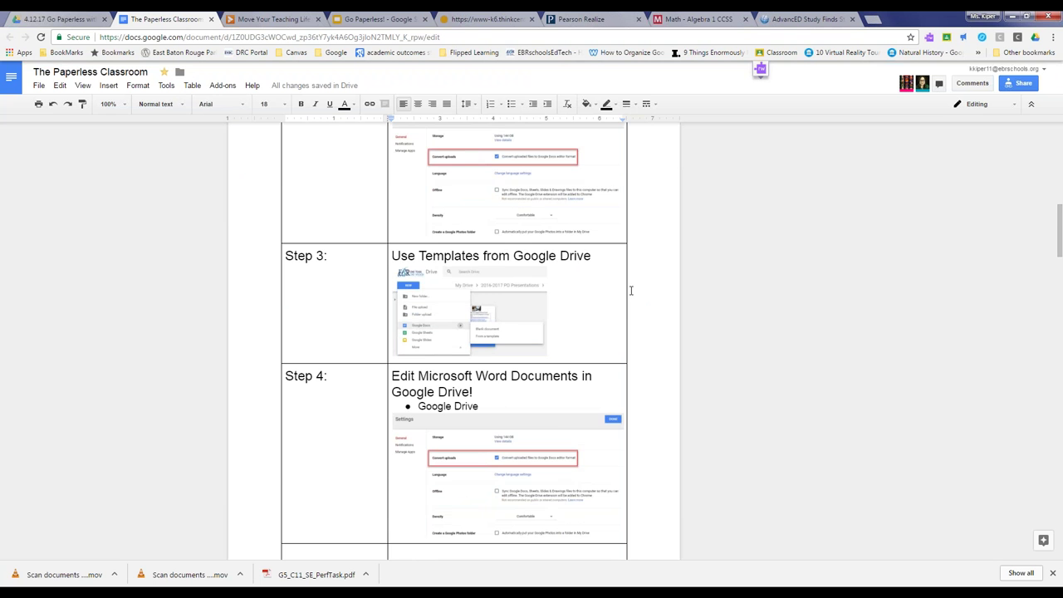
{"action": "scroll", "coordinate": [631, 291], "scroll_direction": "down", "scroll_amount": 1}
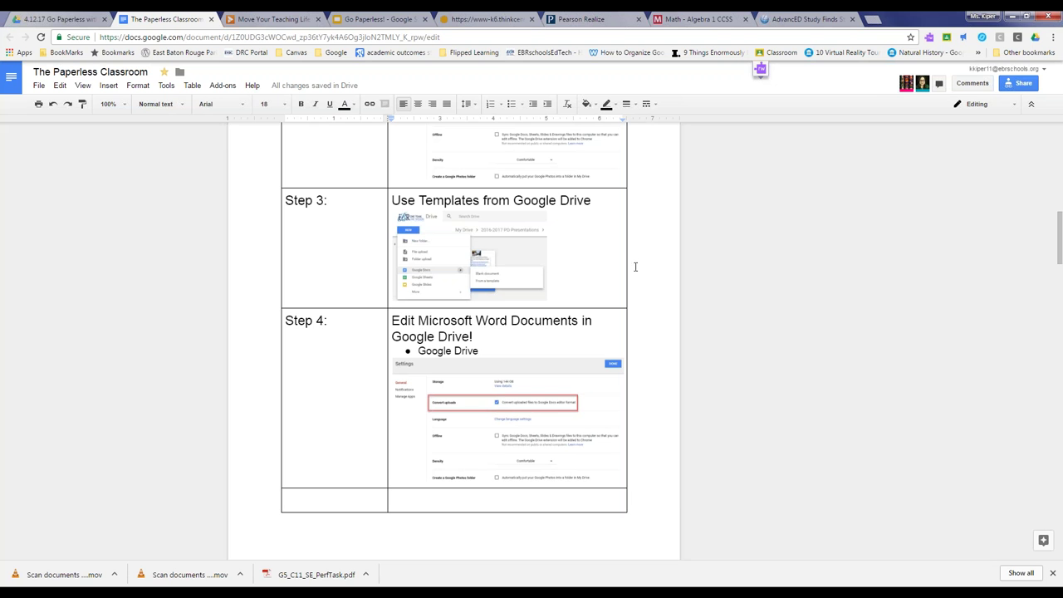
Step: Start a new Google Docs file from a template in the Drive folder, accepting creation in the shared folder
{"action": "left_click", "coordinate": [37, 24]}
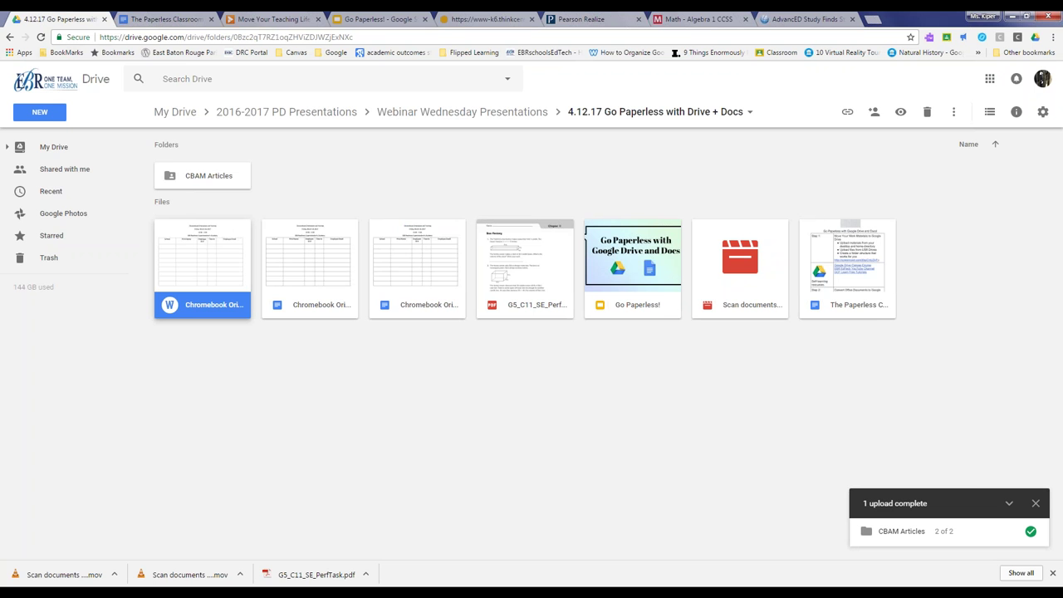
{"action": "left_click", "coordinate": [39, 114]}
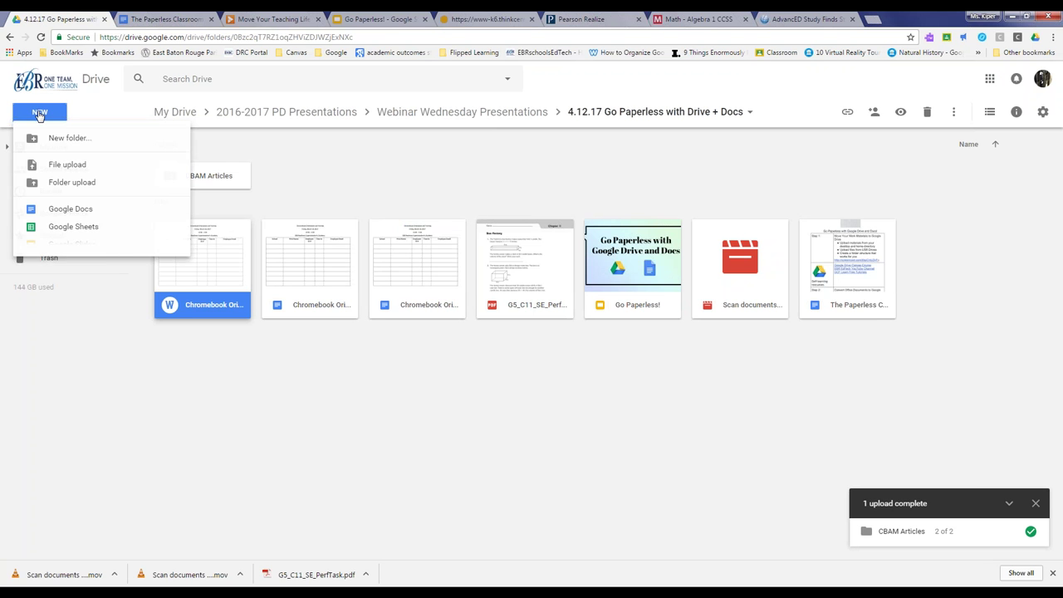
{"action": "left_click", "coordinate": [181, 67]}
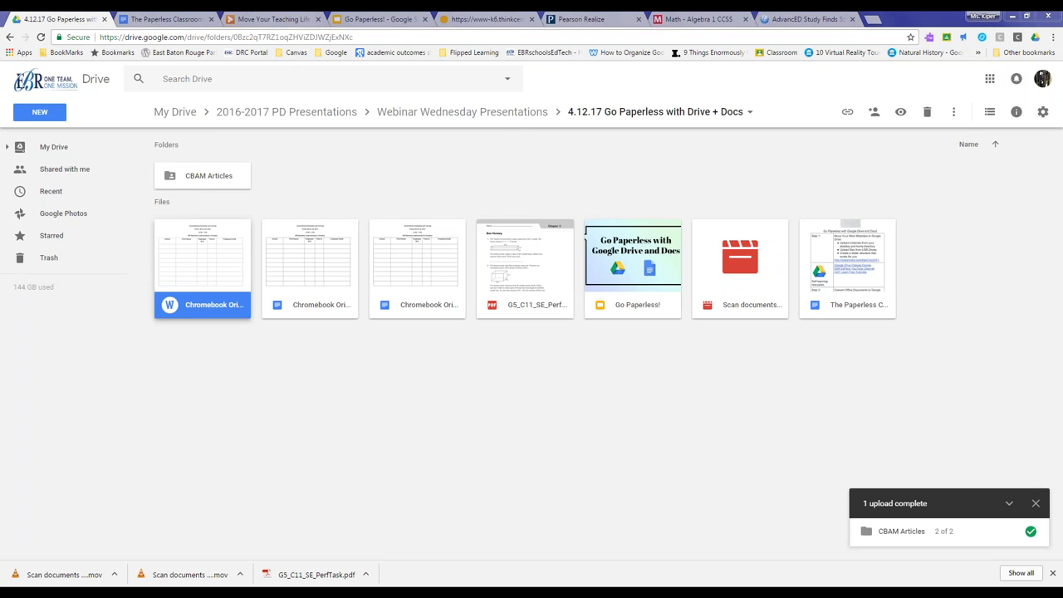
{"action": "left_click", "coordinate": [39, 112]}
{"action": "mouse_move", "coordinate": [172, 216]}
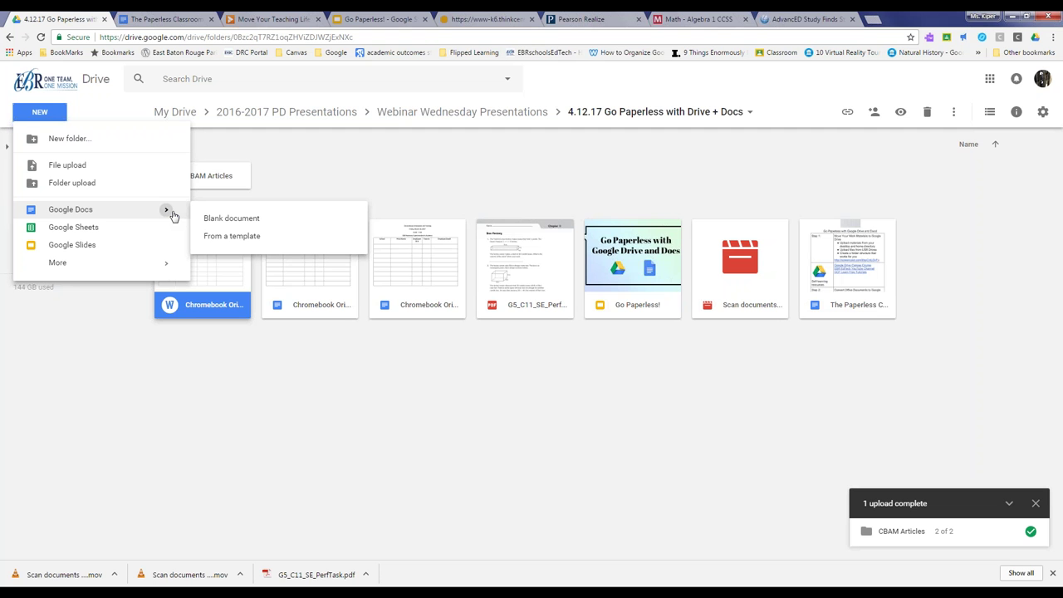
{"action": "left_click", "coordinate": [210, 238]}
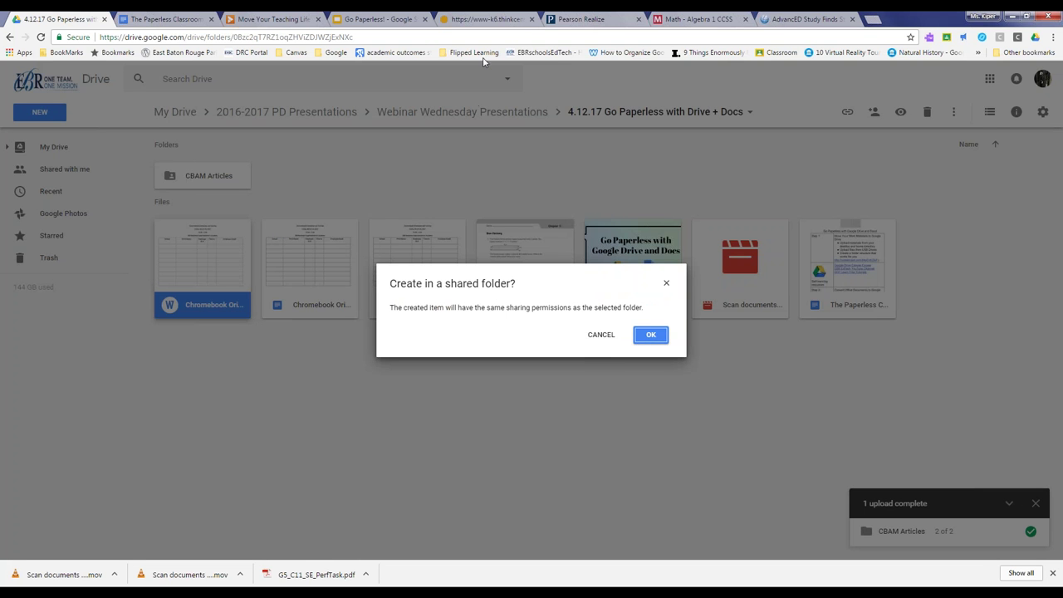
{"action": "left_click", "coordinate": [650, 334]}
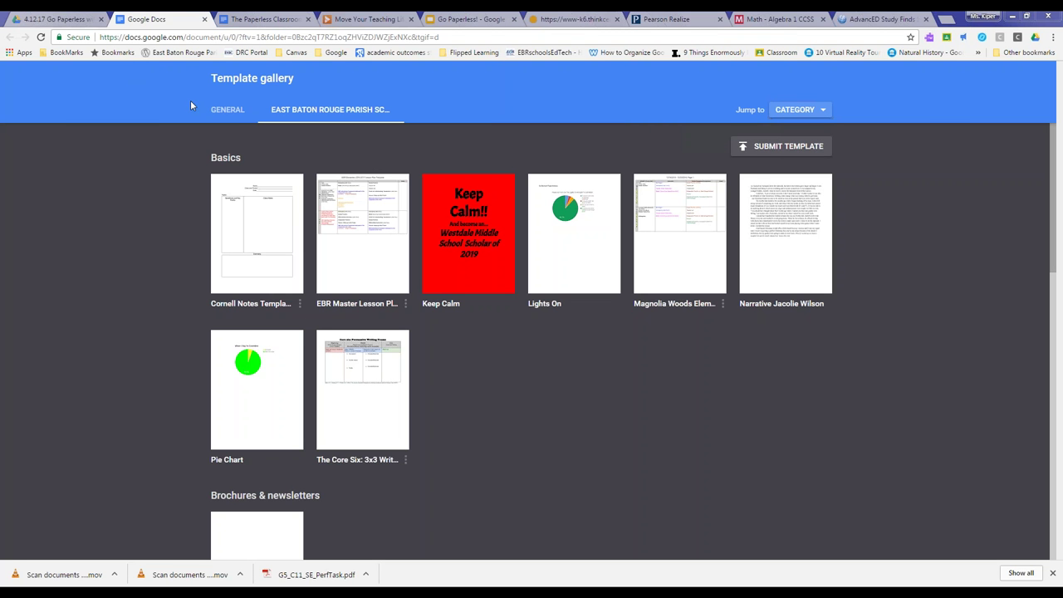
Step: Browse the General templates in the gallery and create a document from one of the Education templates
{"action": "left_click", "coordinate": [235, 118]}
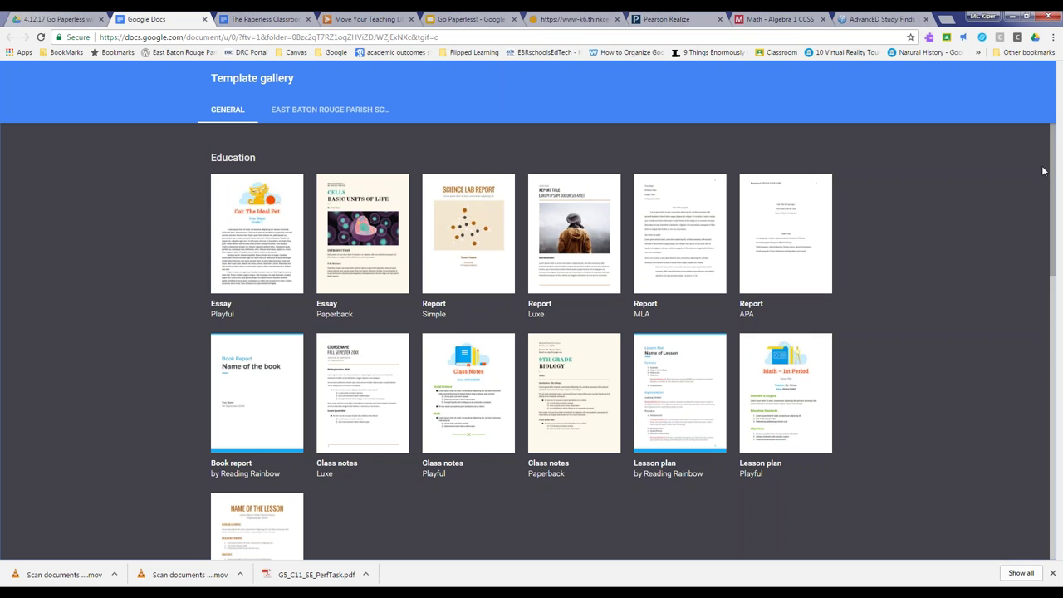
{"action": "mouse_move", "coordinate": [1052, 172]}
{"action": "left_mouse_down"}
{"action": "mouse_move", "coordinate": [1062, 385]}
{"action": "mouse_move", "coordinate": [1060, 179]}
{"action": "left_mouse_up"}
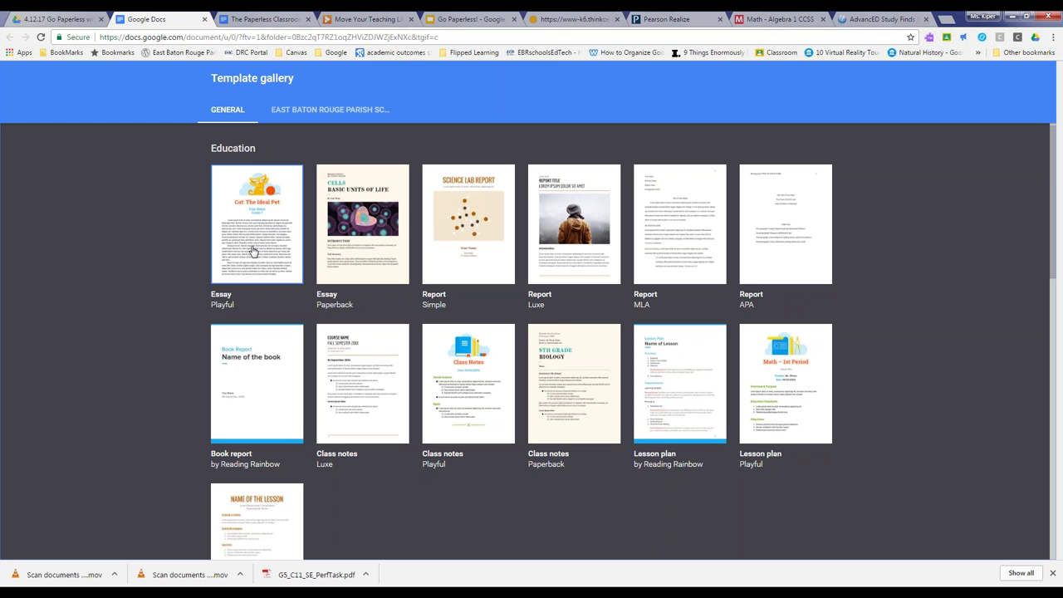
{"action": "left_click", "coordinate": [535, 307]}
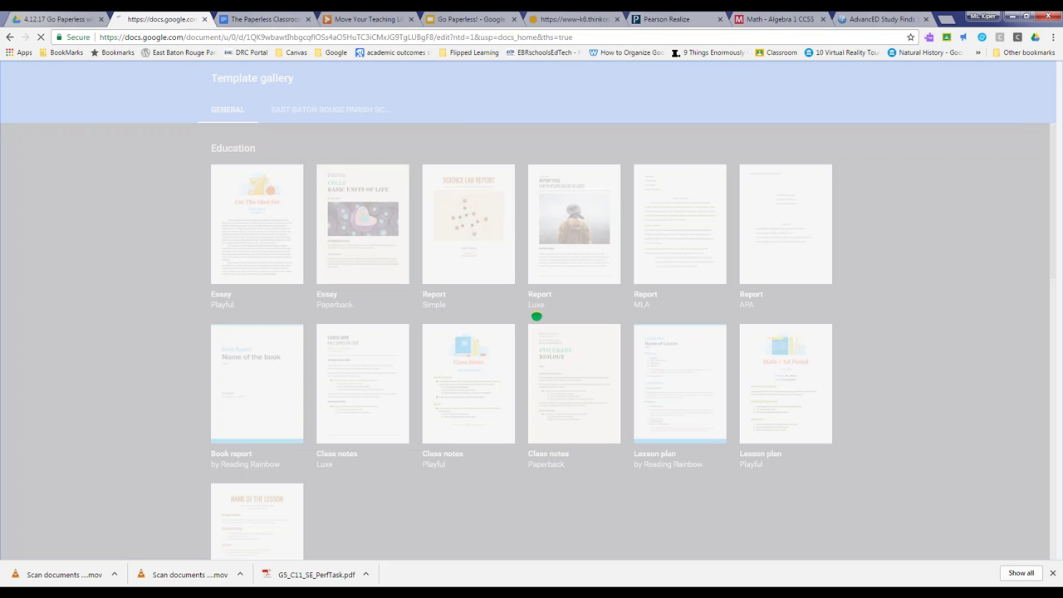